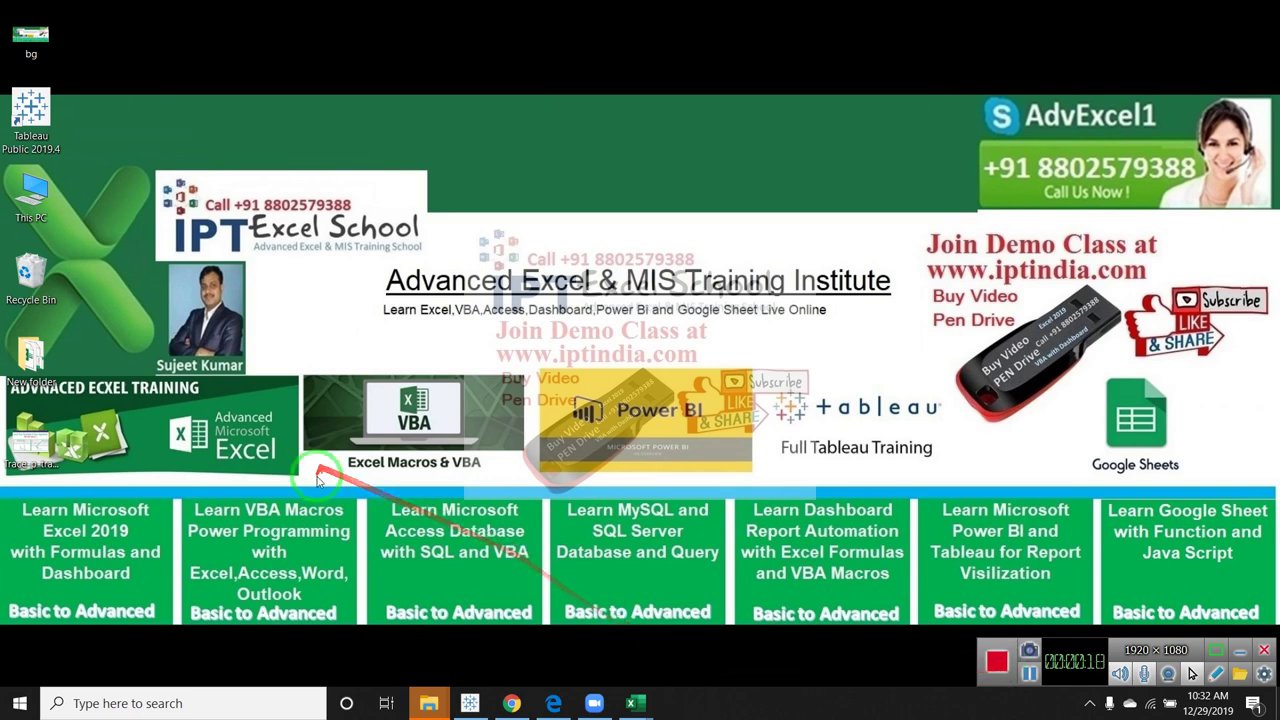
Move a desktop shortcut slightly left and bring the Book1 Excel workbook to the front
{"action": "left_click_drag", "start_coordinate": [70, 447], "coordinate": [38, 450]}
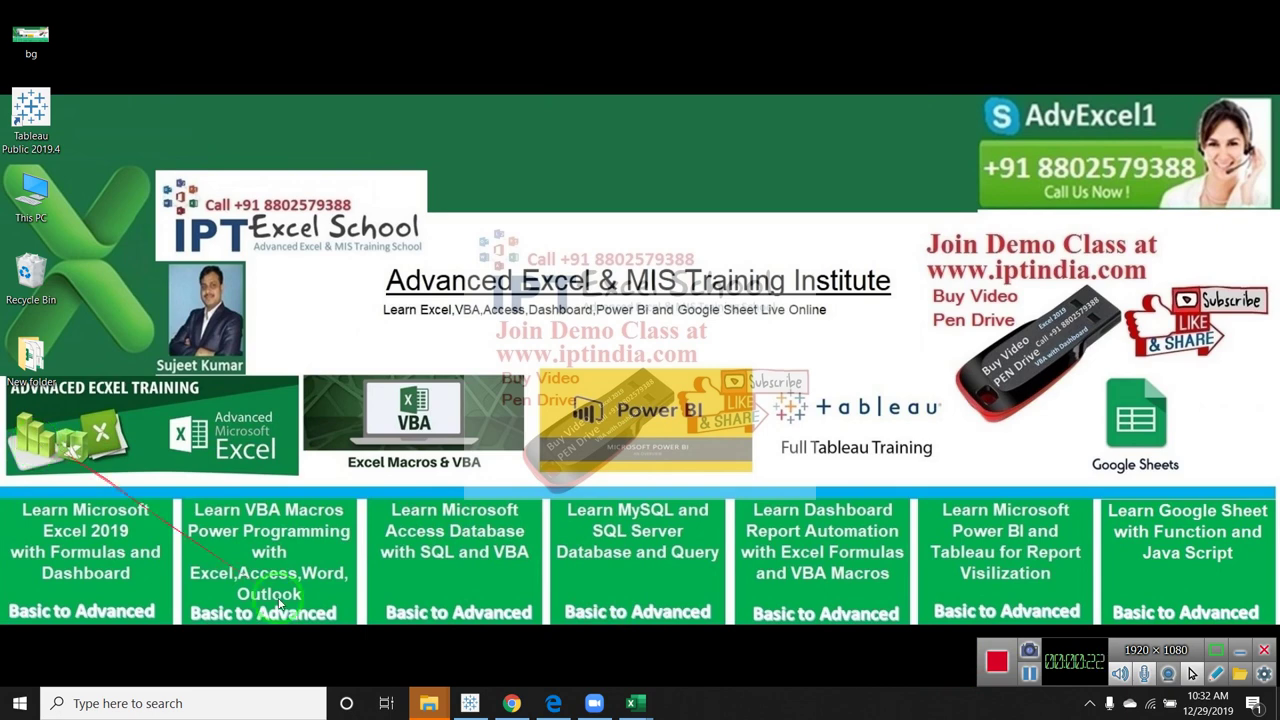
{"action": "left_click", "coordinate": [633, 704]}
{"action": "mouse_move", "coordinate": [633, 704]}
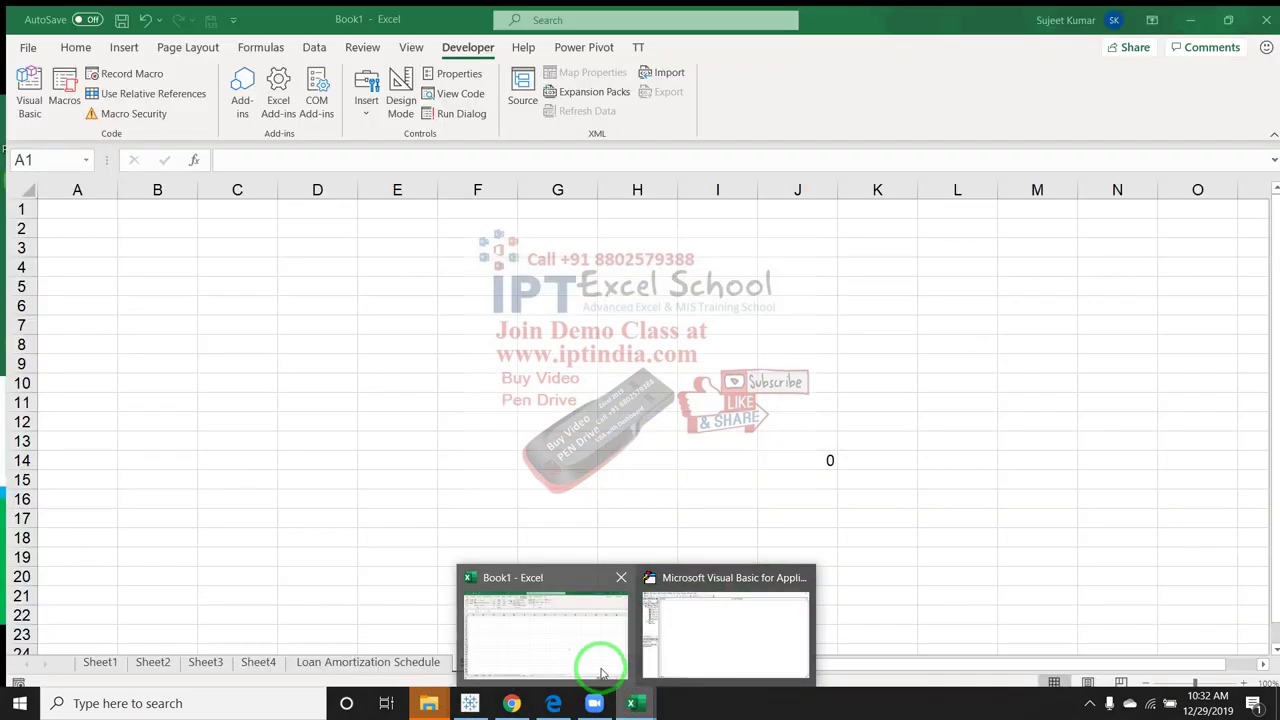
{"action": "left_click", "coordinate": [600, 665]}
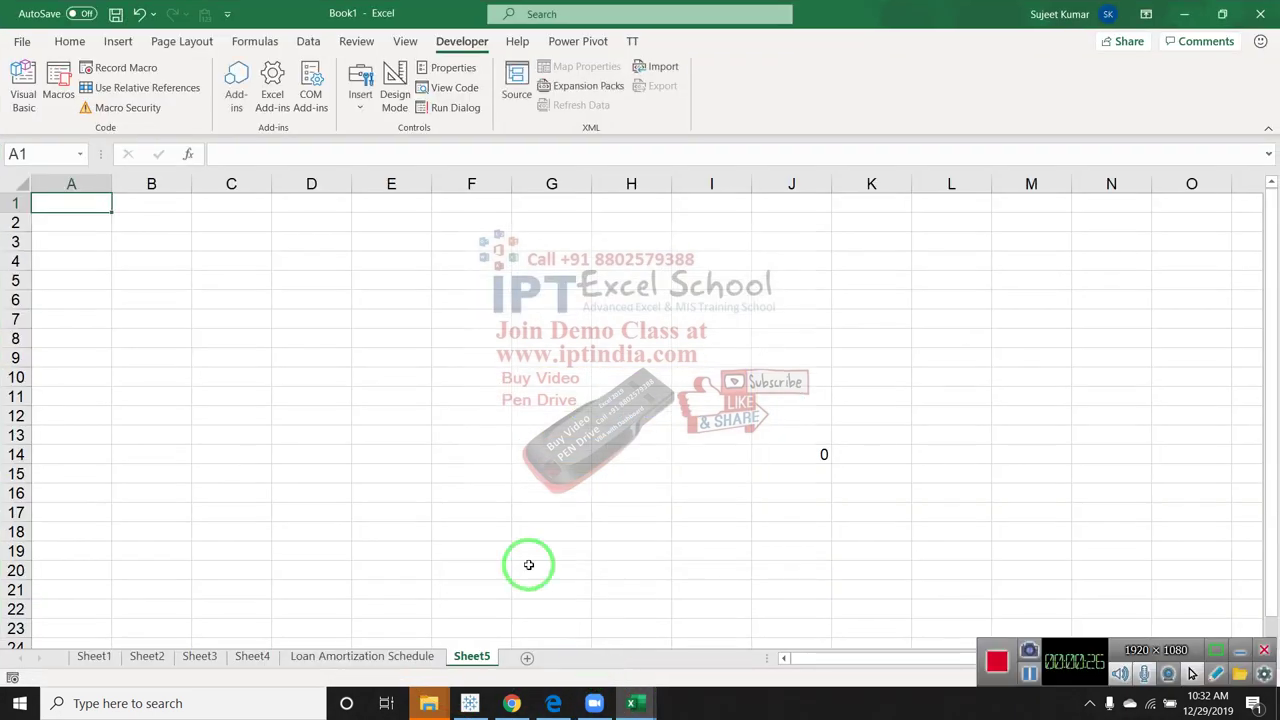
Switch to Chrome and open the MRCI End of Day Prices tab
{"action": "left_click", "coordinate": [513, 703]}
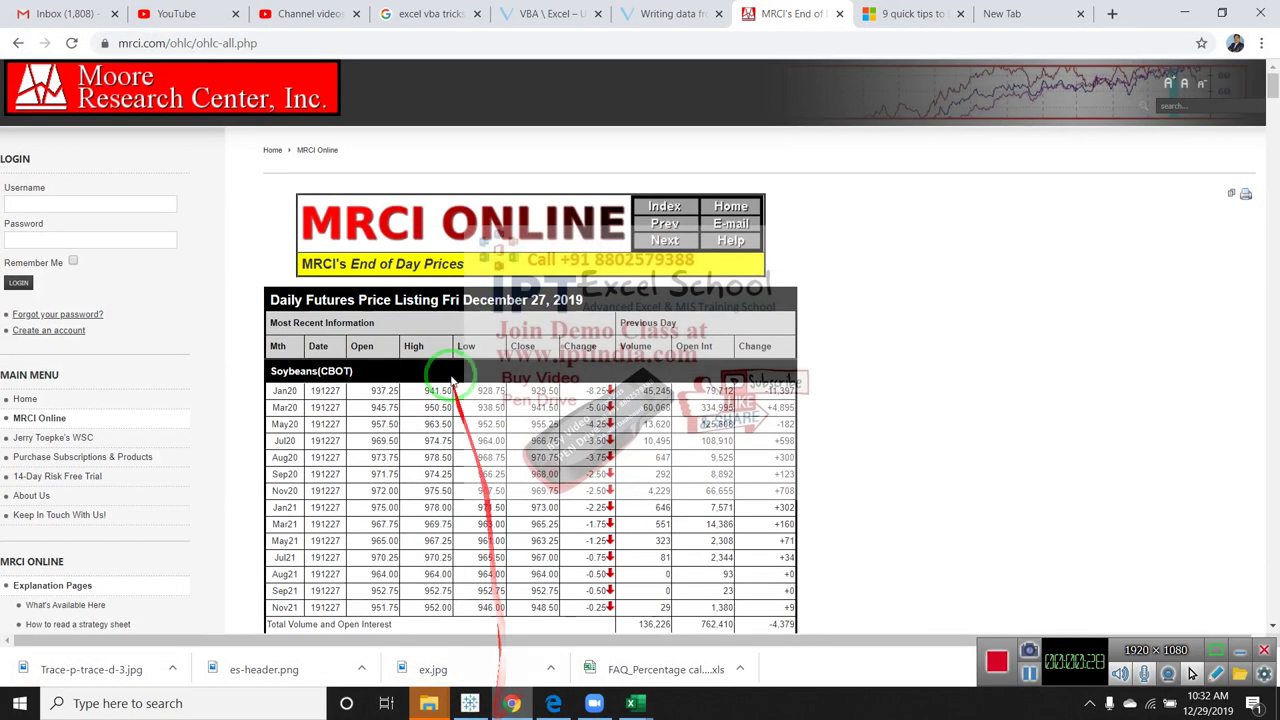
{"action": "left_click", "coordinate": [135, 58]}
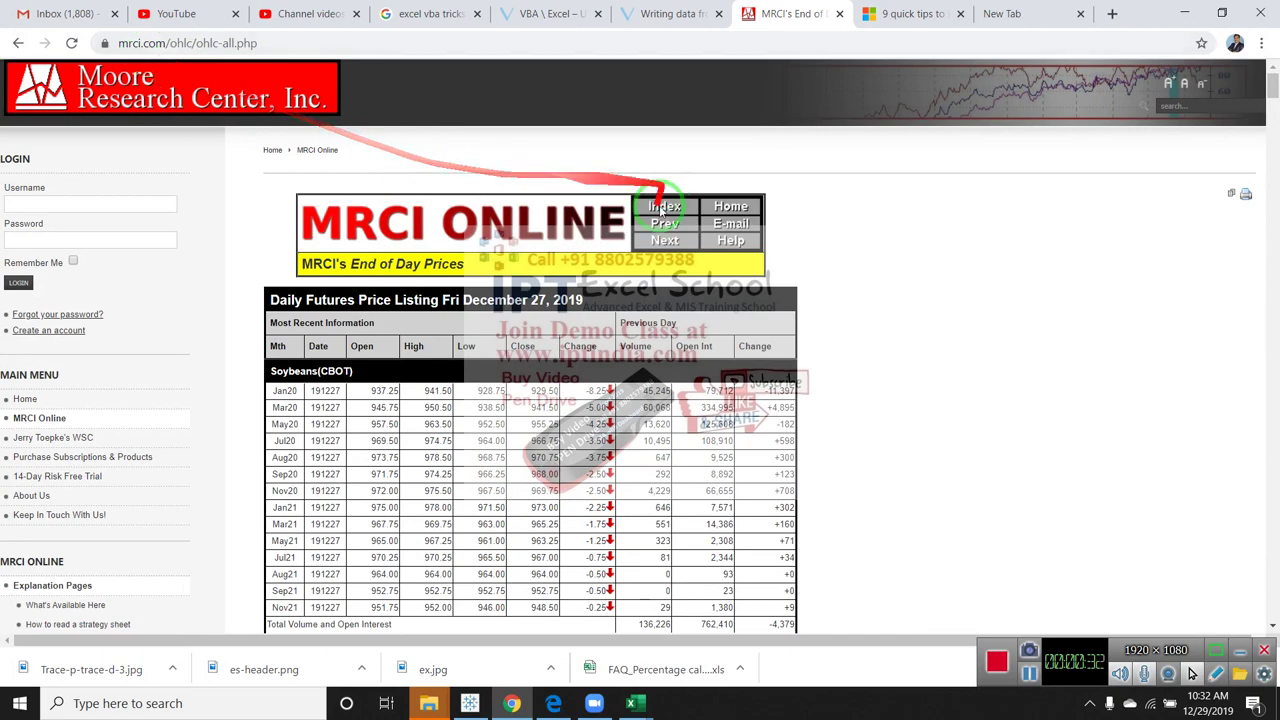
{"action": "left_click", "coordinate": [497, 448]}
{"action": "left_click", "coordinate": [384, 419]}
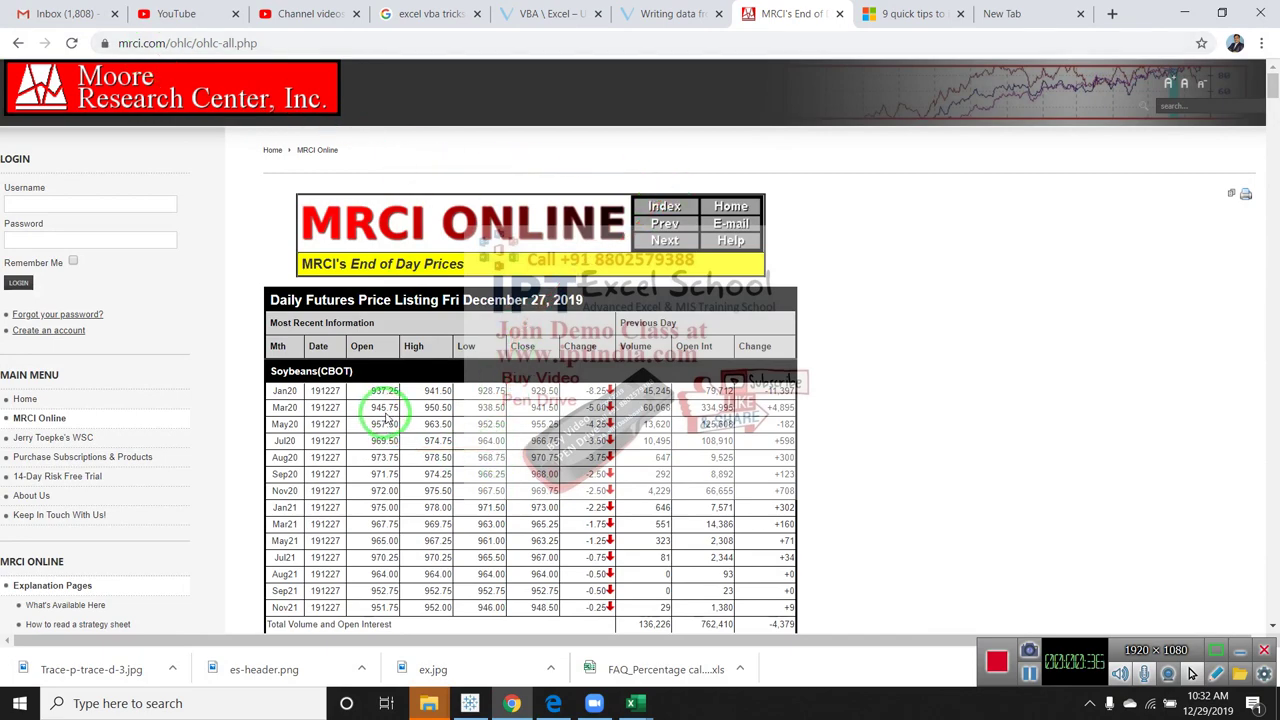
Scroll through MRCI's commodity price tables, then return to Book1's empty Sheet5
{"action": "scroll", "coordinate": [386, 418], "scroll_direction": "down", "scroll_amount": 2}
{"action": "scroll", "coordinate": [386, 418], "scroll_direction": "down", "scroll_amount": 1}
{"action": "scroll", "coordinate": [388, 413], "scroll_direction": "down", "scroll_amount": 2}
{"action": "scroll", "coordinate": [388, 413], "scroll_direction": "down", "scroll_amount": 3}
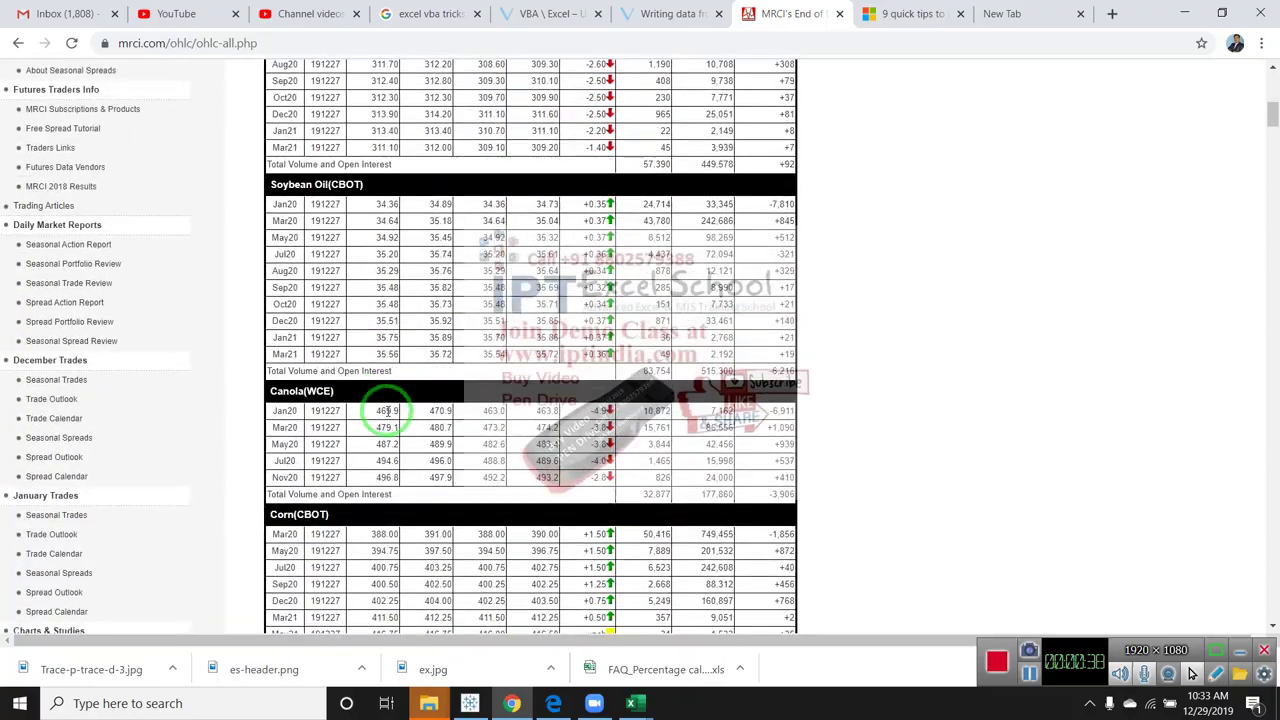
{"action": "scroll", "coordinate": [388, 413], "scroll_direction": "down", "scroll_amount": 1}
{"action": "scroll", "coordinate": [388, 412], "scroll_direction": "down", "scroll_amount": 4}
{"action": "scroll", "coordinate": [388, 410], "scroll_direction": "down", "scroll_amount": 4}
{"action": "scroll", "coordinate": [388, 410], "scroll_direction": "down", "scroll_amount": 3}
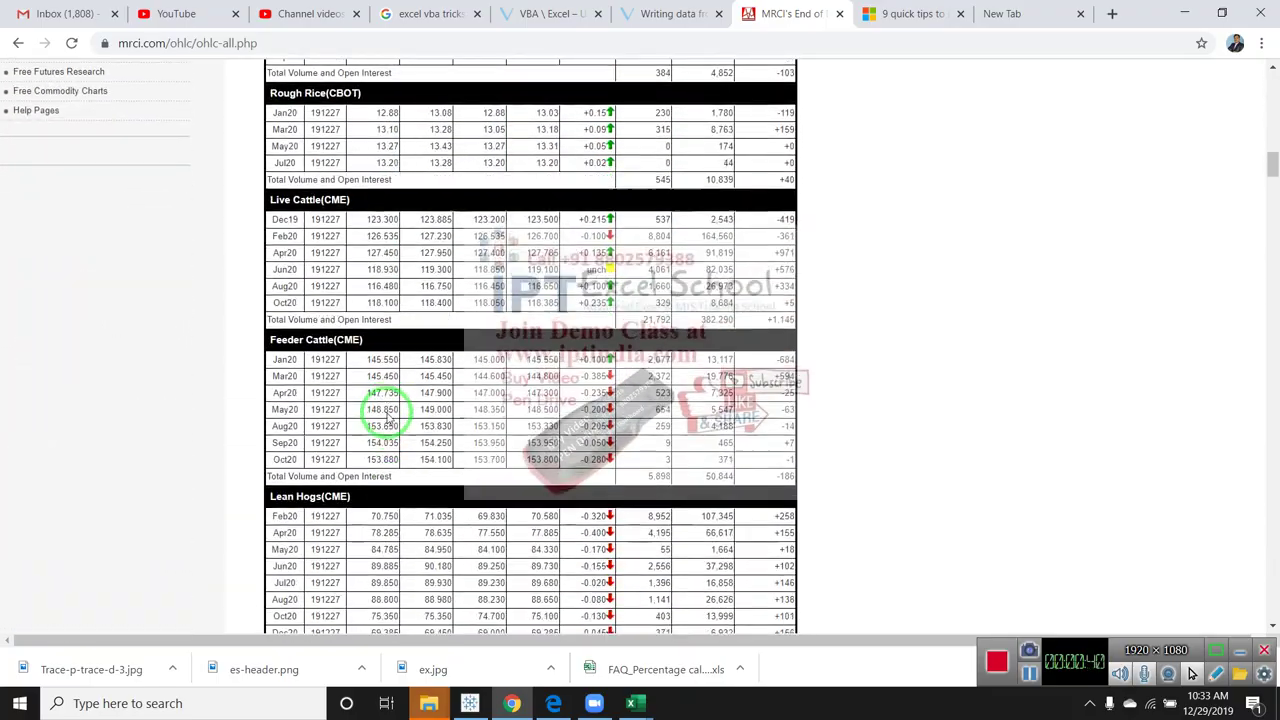
{"action": "scroll", "coordinate": [388, 411], "scroll_direction": "down", "scroll_amount": 5}
{"action": "scroll", "coordinate": [388, 412], "scroll_direction": "down", "scroll_amount": 4}
{"action": "scroll", "coordinate": [388, 413], "scroll_direction": "down", "scroll_amount": 4}
{"action": "scroll", "coordinate": [388, 414], "scroll_direction": "down", "scroll_amount": 5}
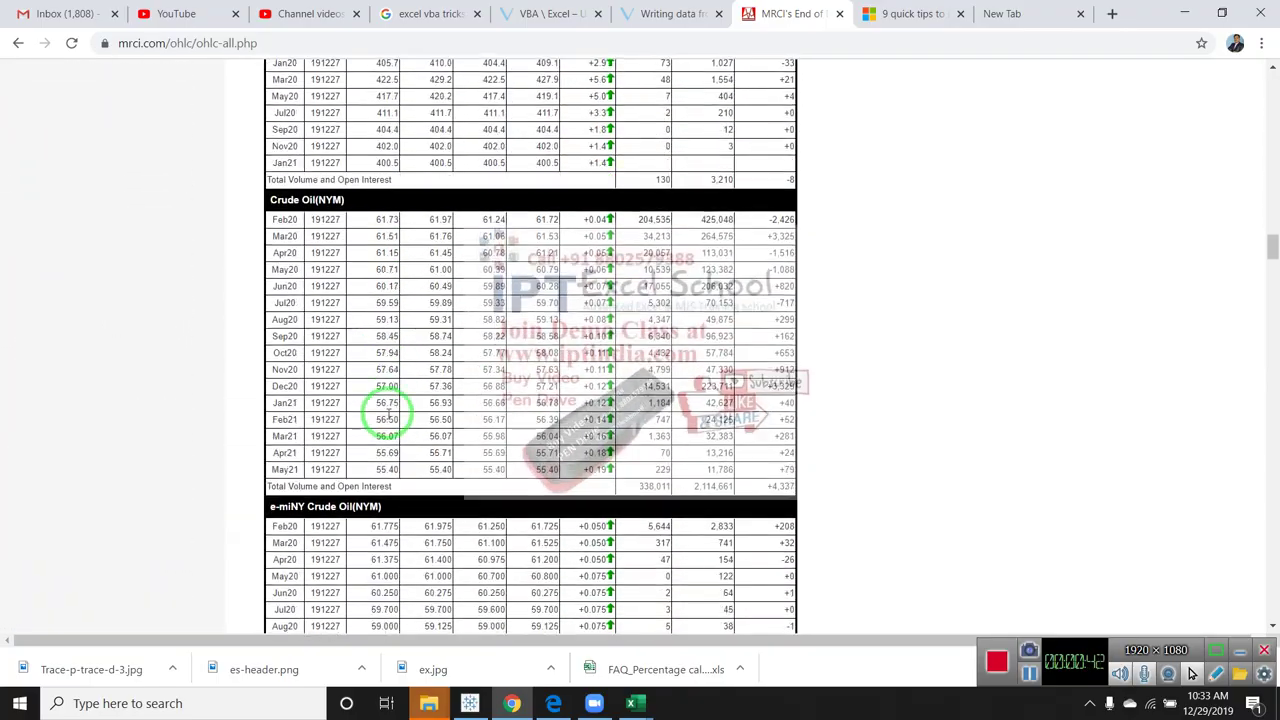
{"action": "scroll", "coordinate": [386, 414], "scroll_direction": "down", "scroll_amount": 4}
{"action": "mouse_move", "coordinate": [631, 703]}
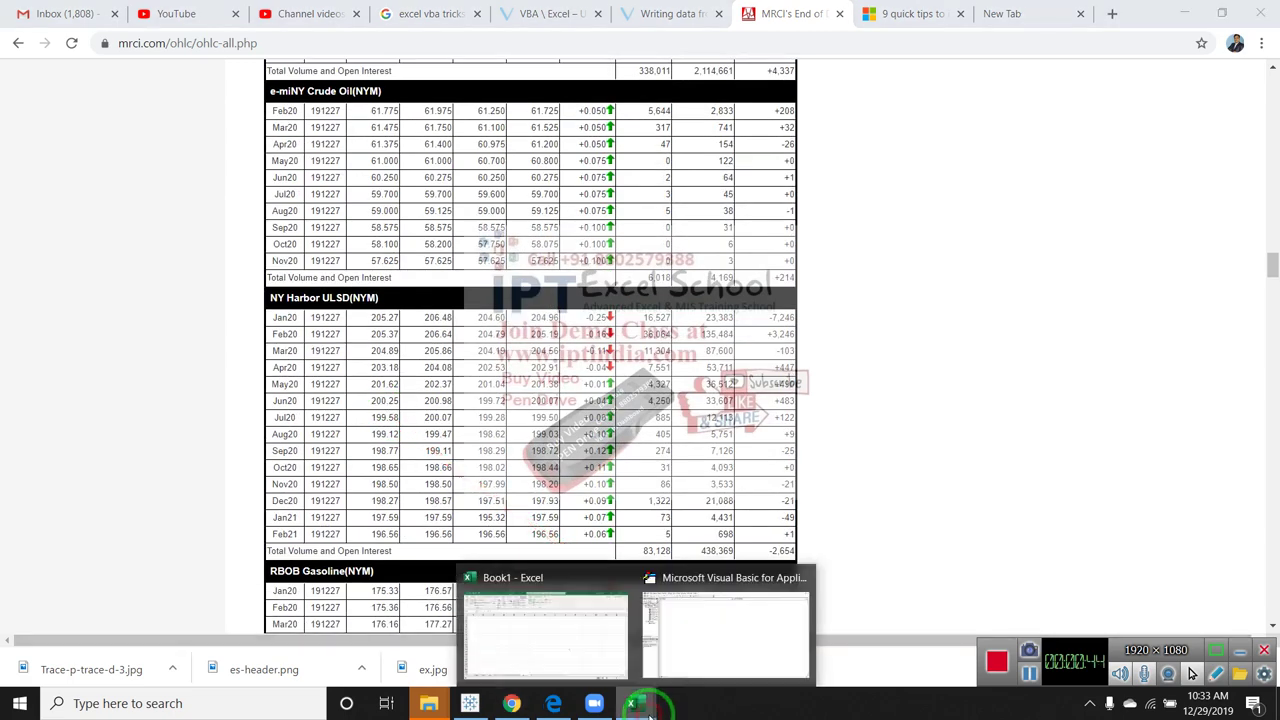
{"action": "left_click", "coordinate": [586, 626]}
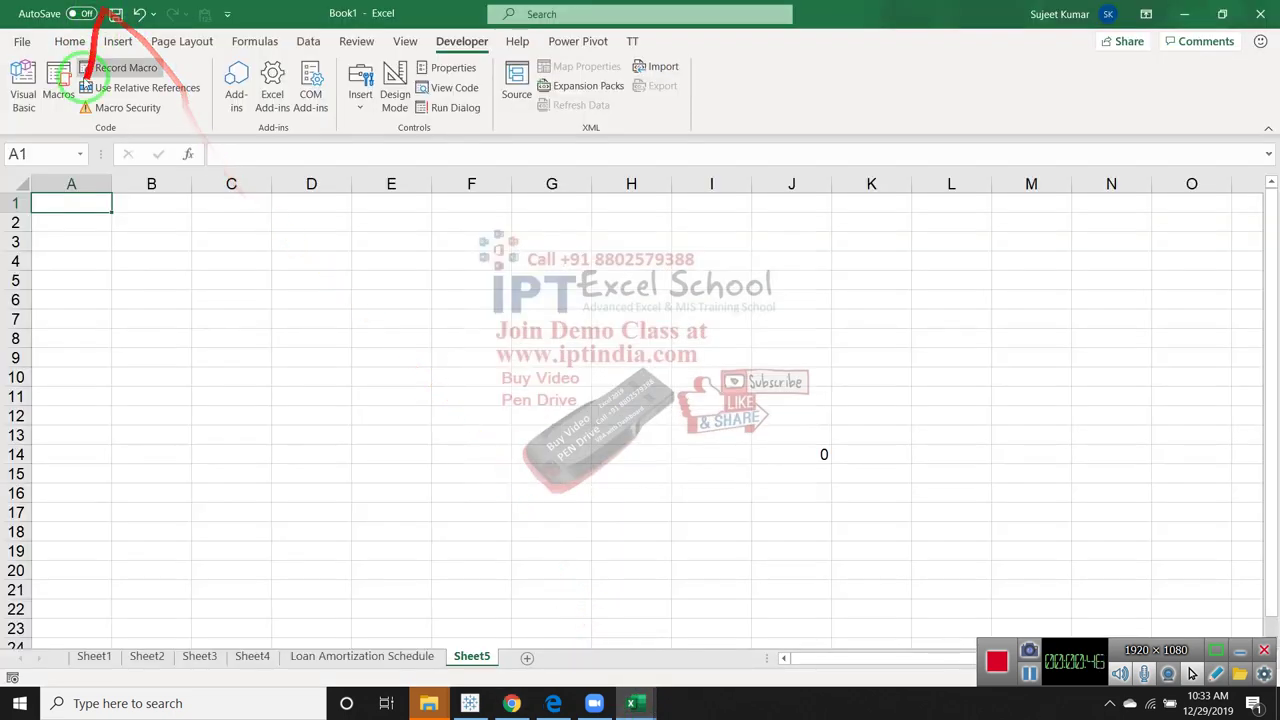
Open the Data > From Web import dialog and focus its URL field
{"action": "left_click", "coordinate": [310, 55]}
{"action": "left_click", "coordinate": [68, 92]}
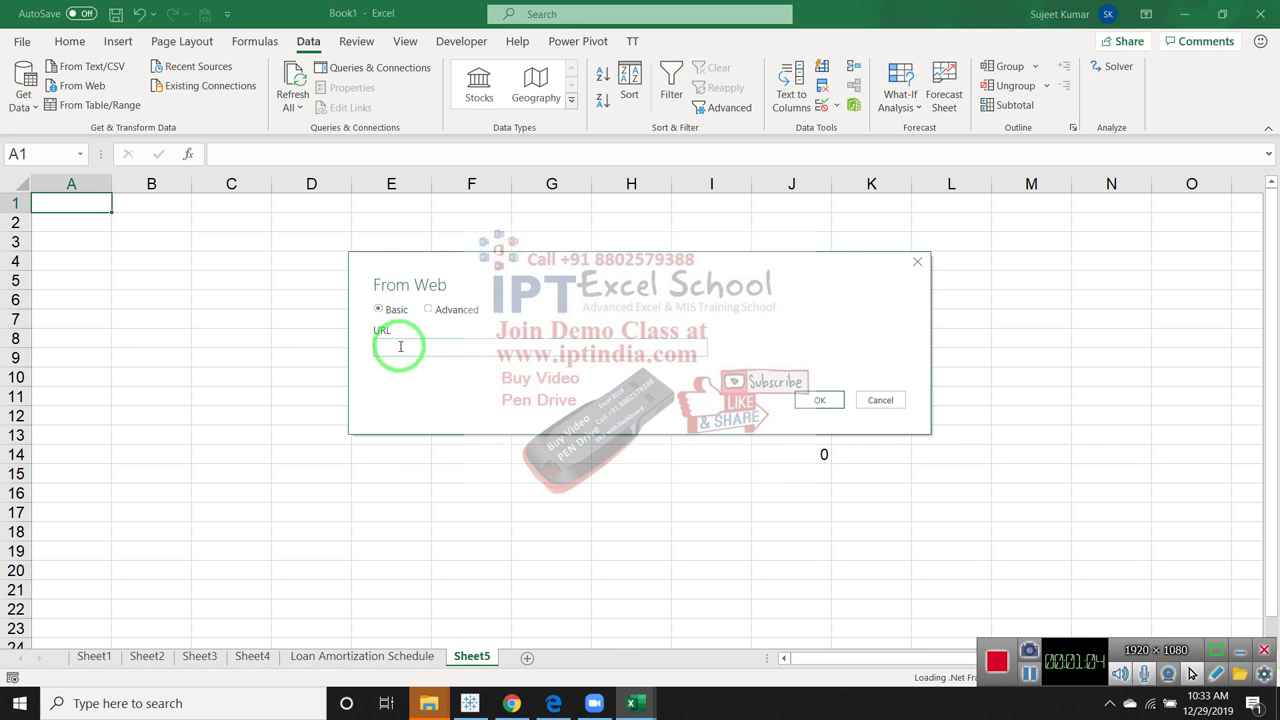
{"action": "left_click", "coordinate": [445, 350]}
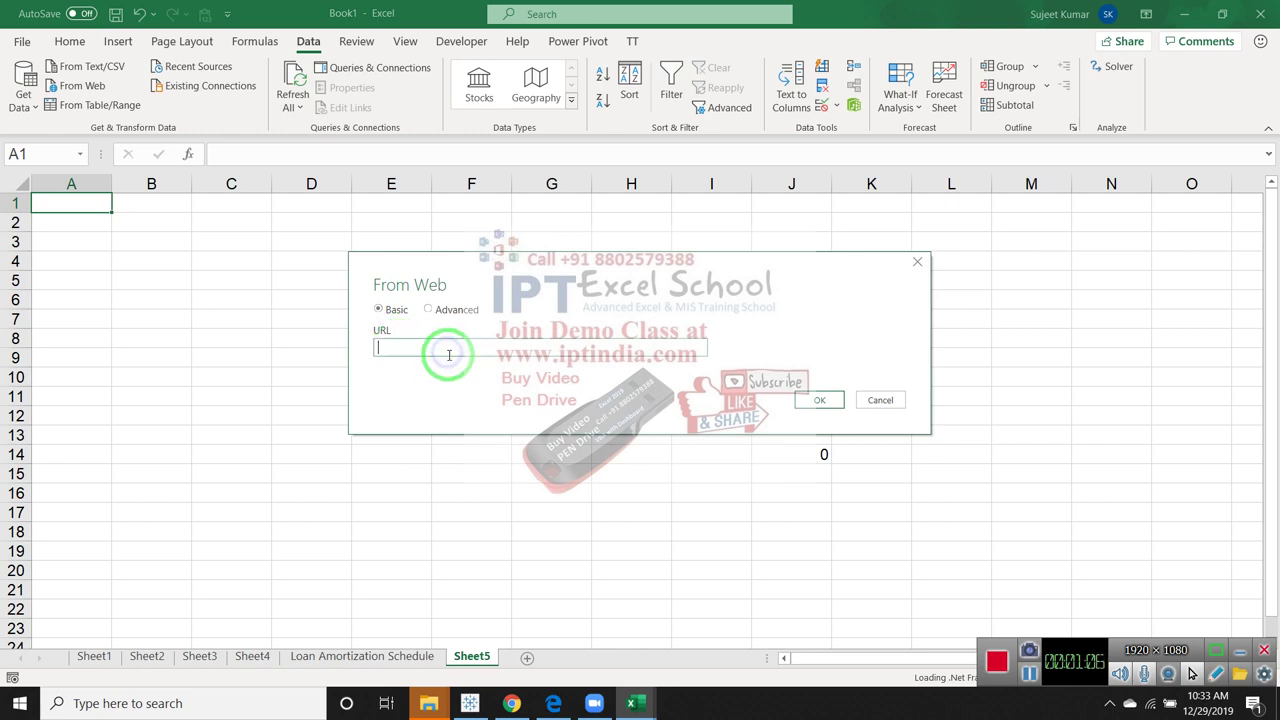
{"action": "right_click", "coordinate": [450, 405]}
{"action": "left_click", "coordinate": [488, 418]}
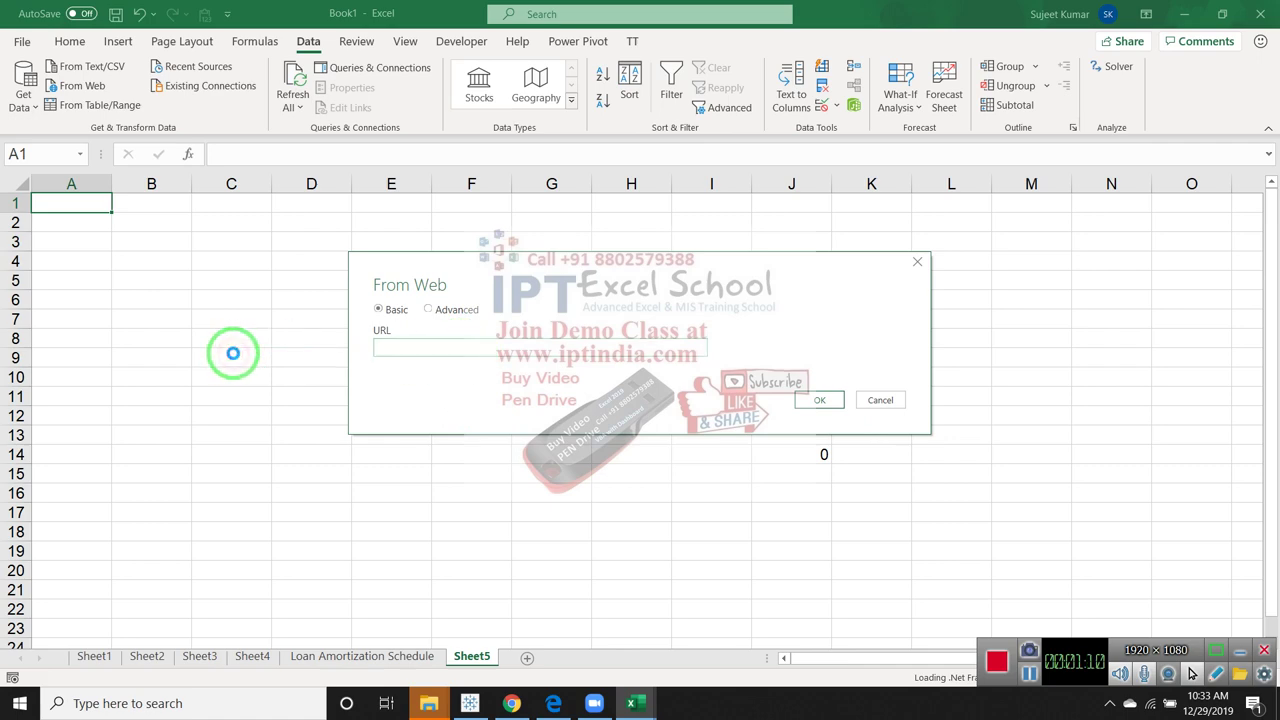
{"action": "key", "text": "alt+Tab"}
{"action": "left_click", "coordinate": [284, 49]}
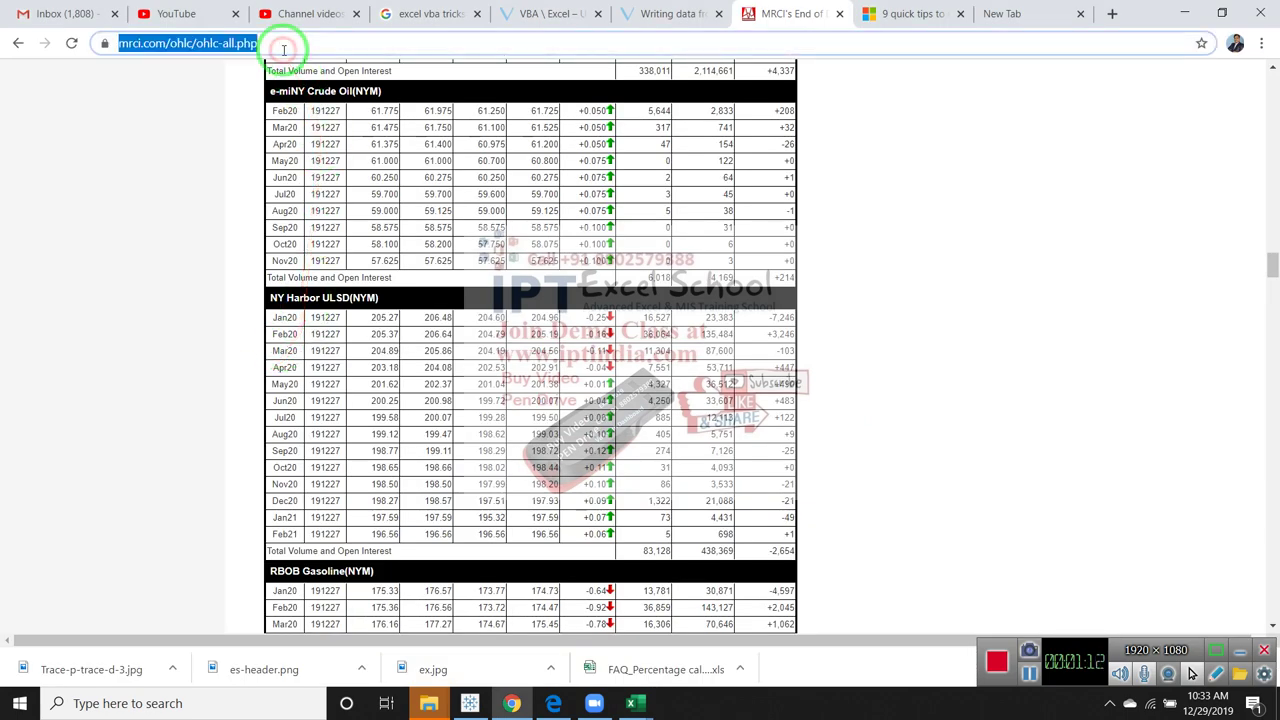
{"action": "key", "text": "ctrl+c"}
{"action": "key", "text": "alt+Tab"}
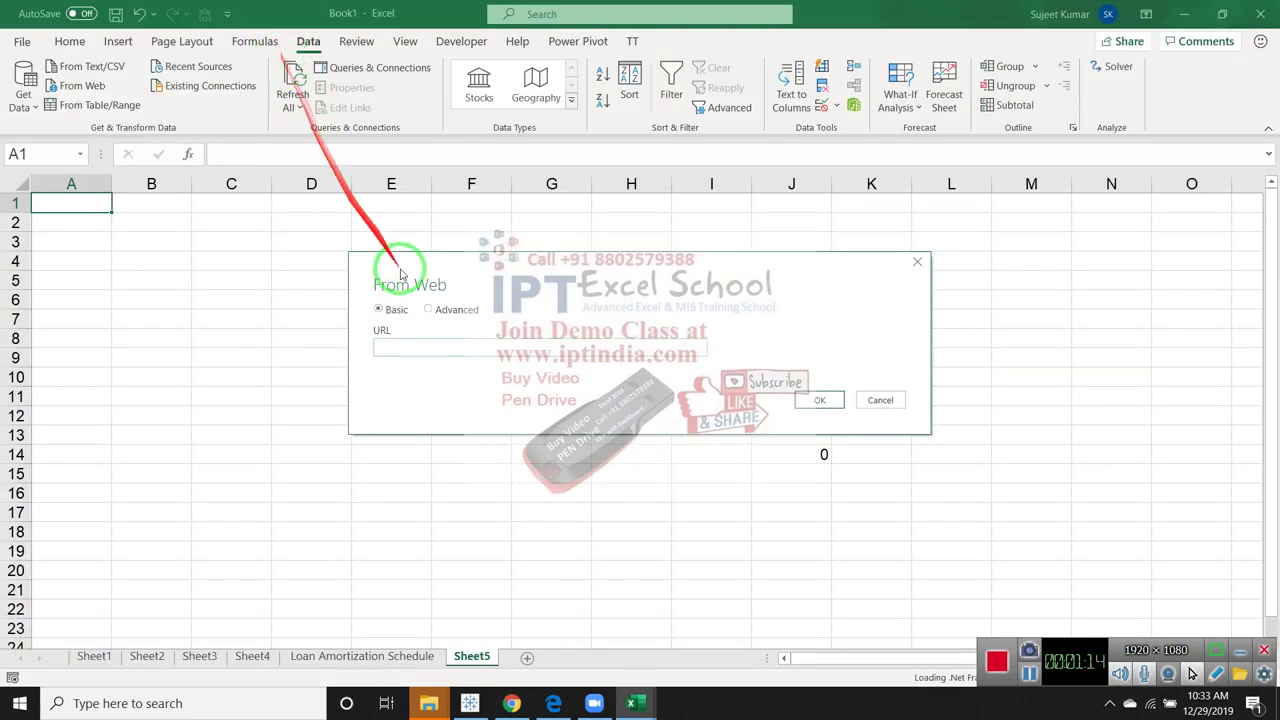
{"action": "left_click", "coordinate": [436, 347]}
{"action": "key", "text": "ctrl+v"}
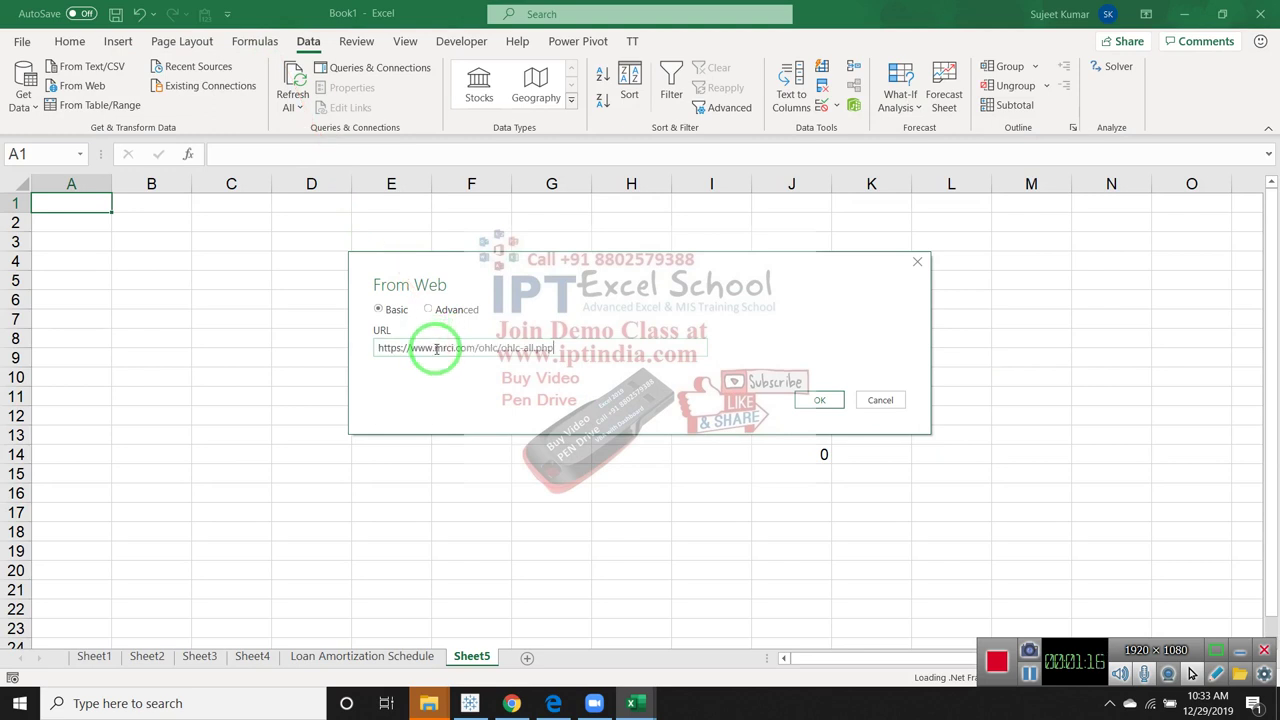
Confirm the MRCI address and connect with Anonymous access so Navigator lists Document and Table 0
{"action": "left_click", "coordinate": [826, 402]}
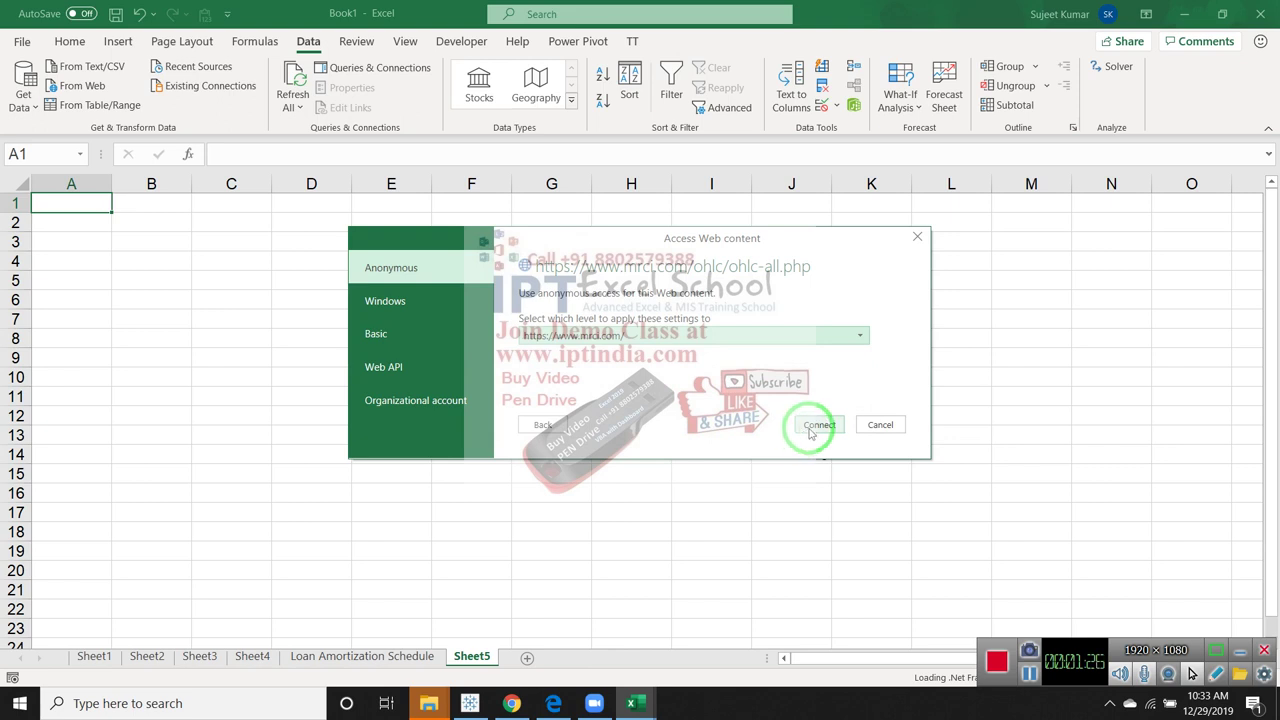
{"action": "left_click", "coordinate": [808, 434]}
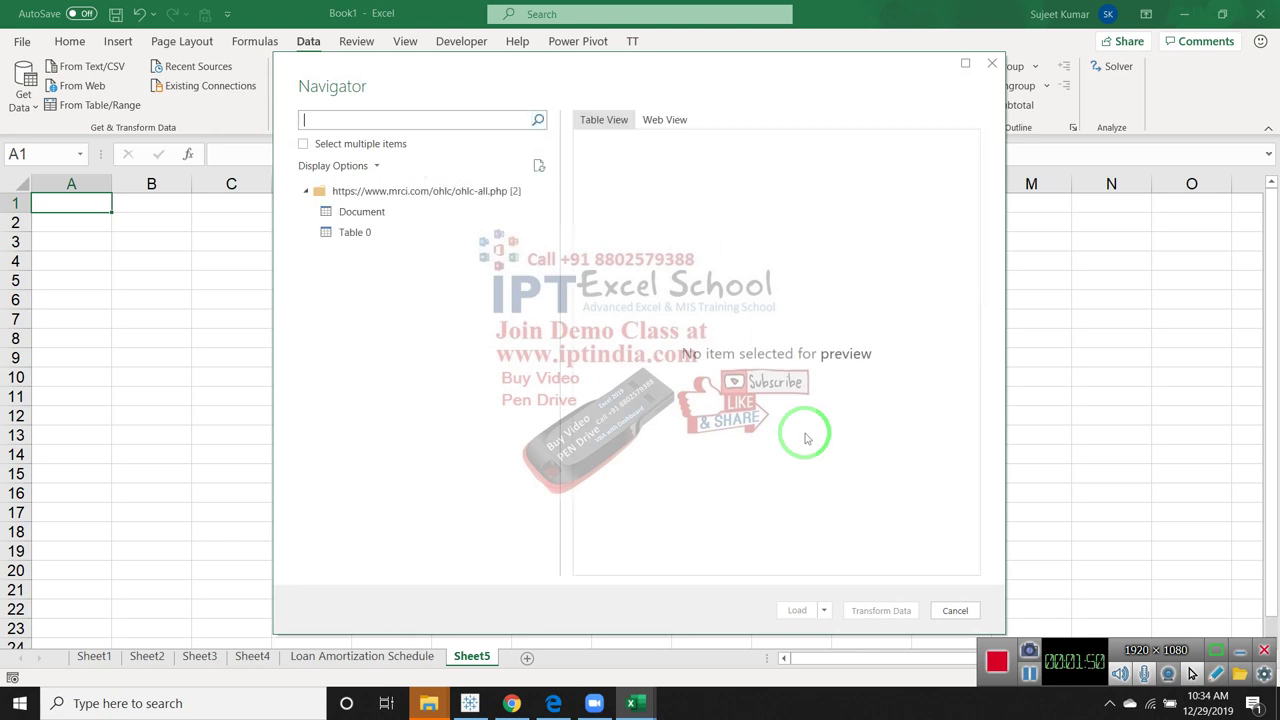
Preview Table 0's price data in Navigator, comparing it briefly with Document
{"action": "left_click", "coordinate": [350, 232]}
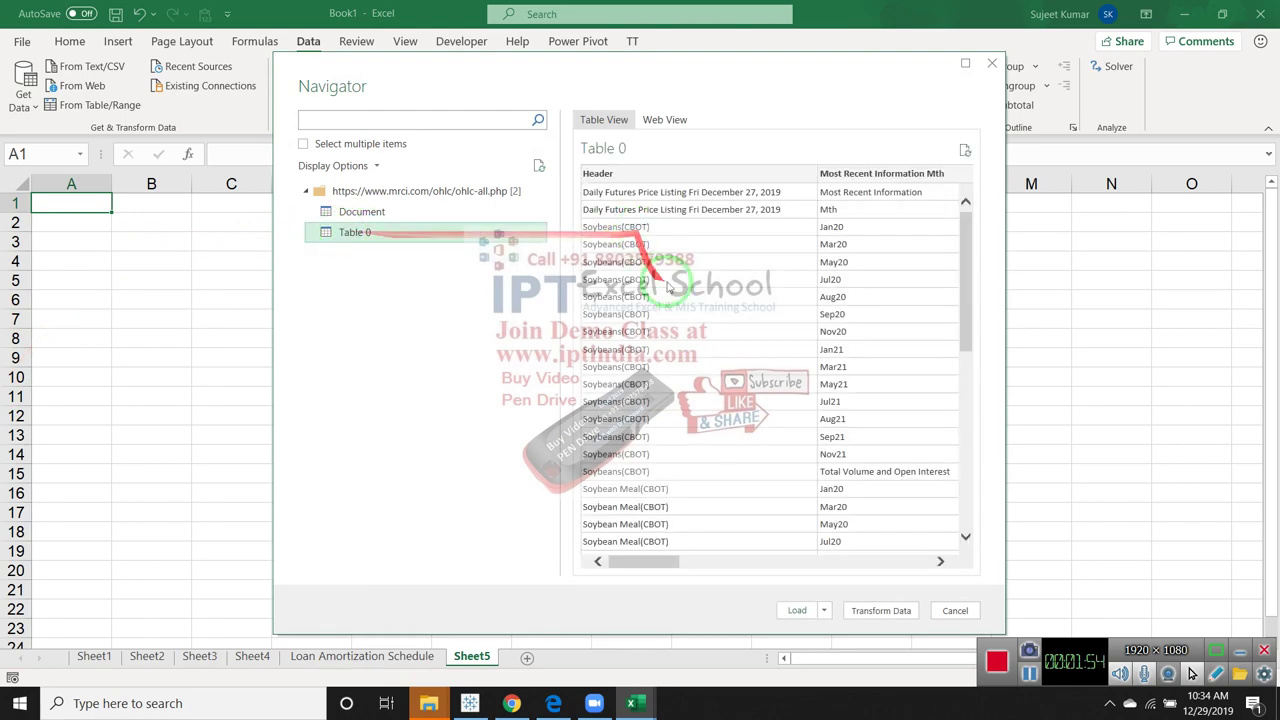
{"action": "scroll", "coordinate": [665, 287], "scroll_direction": "down", "scroll_amount": 5}
{"action": "scroll", "coordinate": [665, 287], "scroll_direction": "down", "scroll_amount": 5}
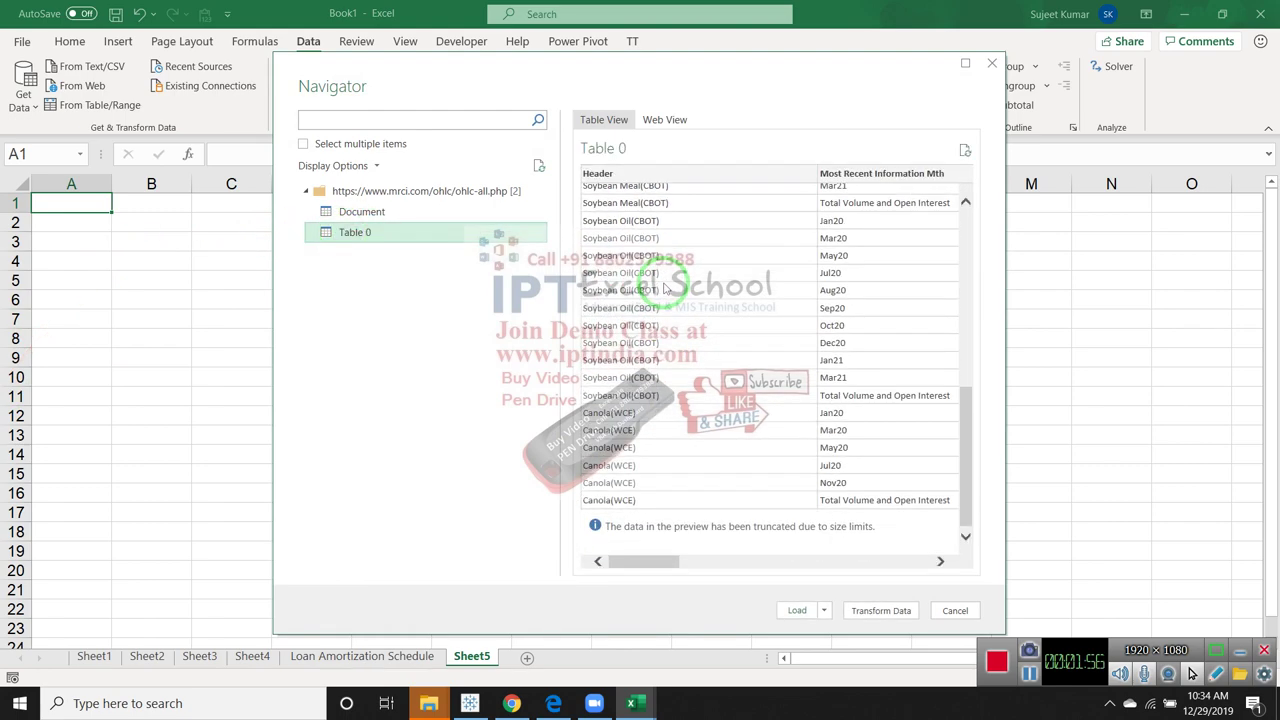
{"action": "scroll", "coordinate": [665, 287], "scroll_direction": "up", "scroll_amount": 3}
{"action": "scroll", "coordinate": [665, 287], "scroll_direction": "up", "scroll_amount": 3}
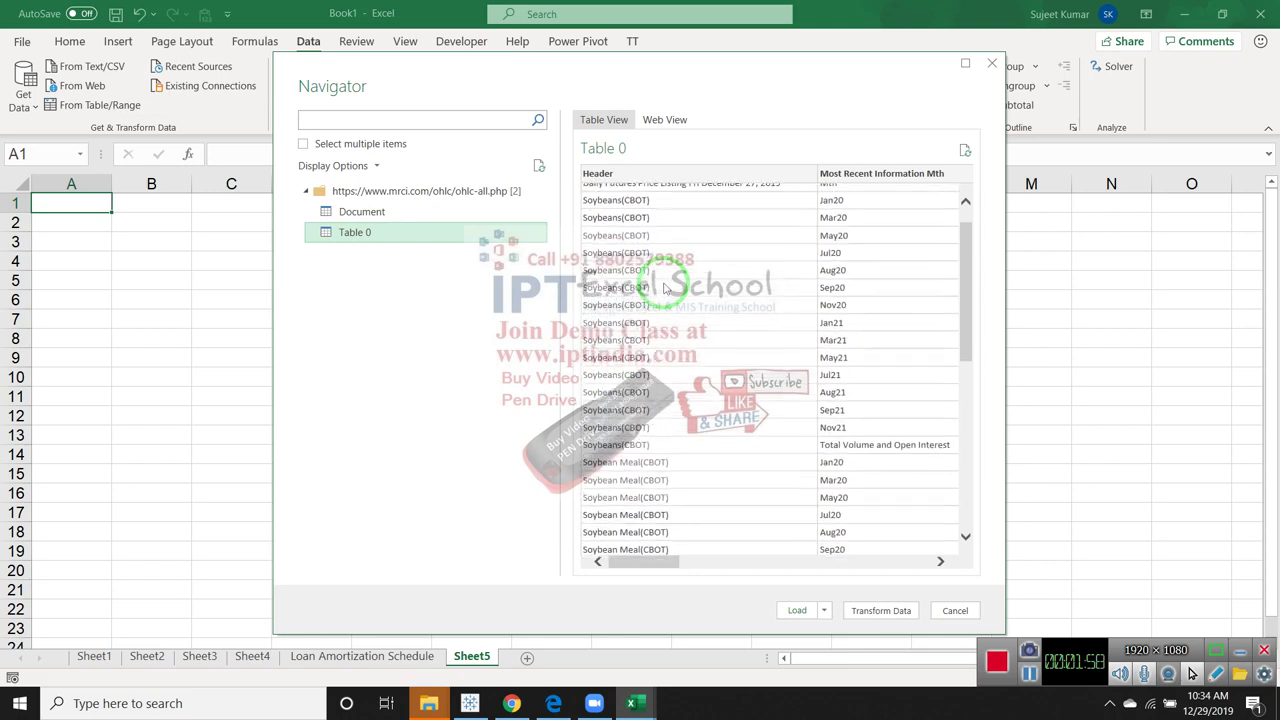
{"action": "scroll", "coordinate": [665, 287], "scroll_direction": "up", "scroll_amount": 2}
{"action": "scroll", "coordinate": [665, 287], "scroll_direction": "up", "scroll_amount": 2}
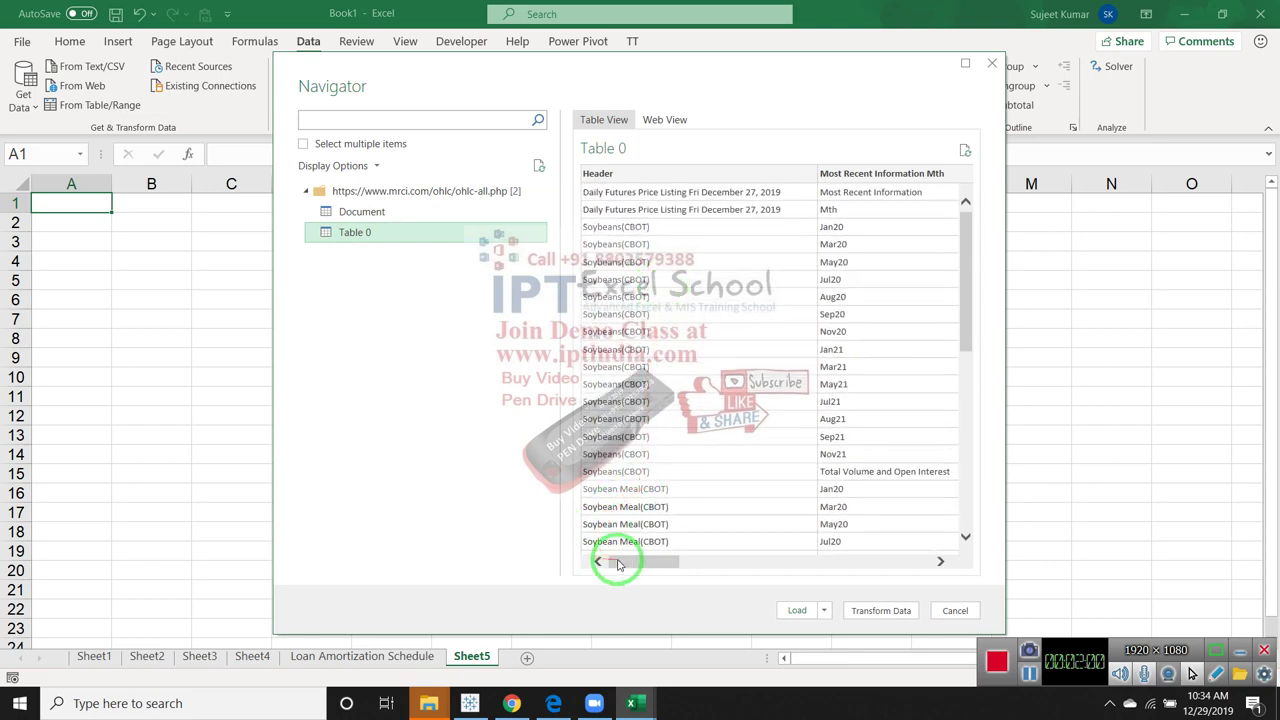
{"action": "mouse_move", "coordinate": [612, 561]}
{"action": "left_mouse_down"}
{"action": "mouse_move", "coordinate": [876, 565]}
{"action": "mouse_move", "coordinate": [600, 556]}
{"action": "left_mouse_up"}
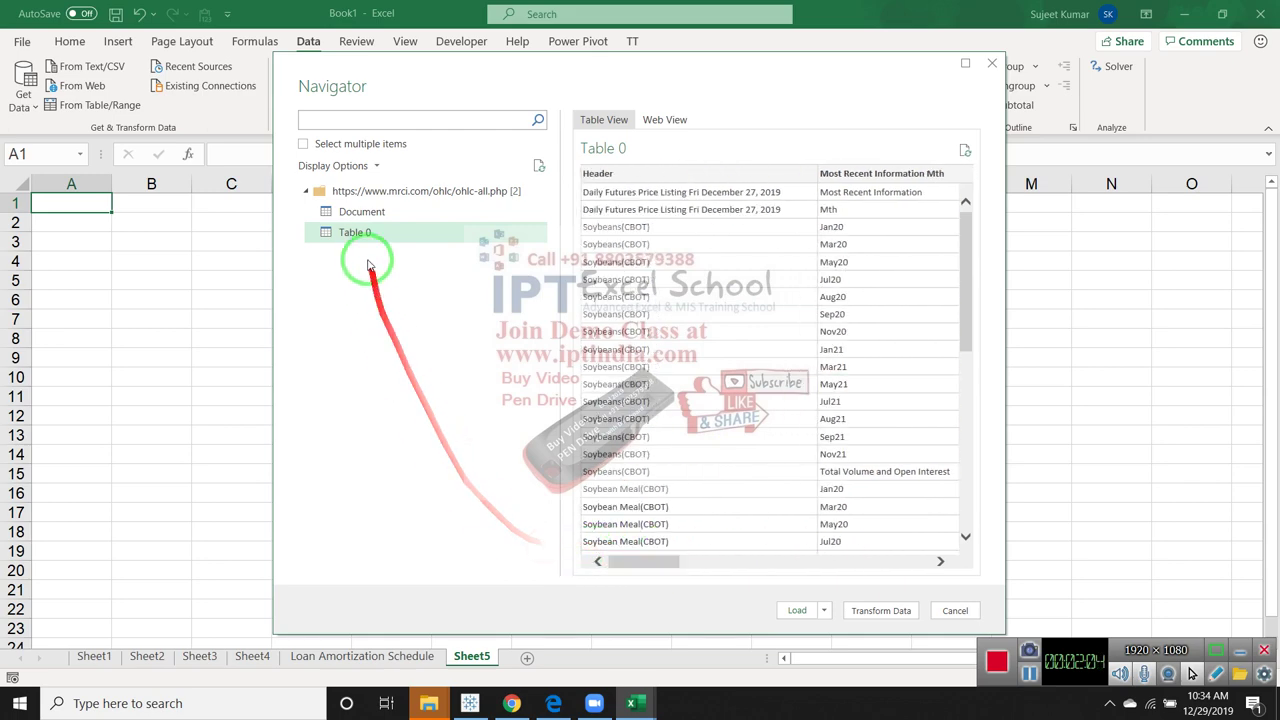
{"action": "left_click", "coordinate": [362, 212]}
{"action": "left_click", "coordinate": [357, 232]}
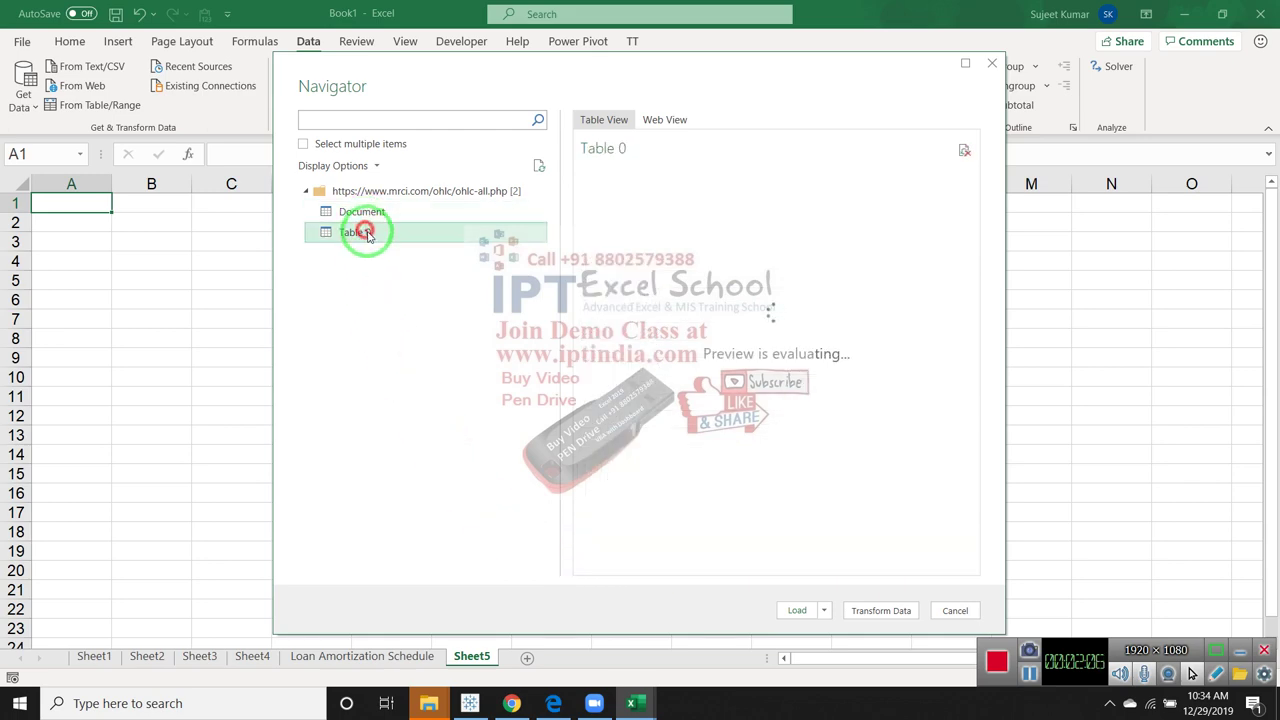
View the source page in Web View, dismiss the compatibility notice, and load Table 0
{"action": "left_click", "coordinate": [664, 120]}
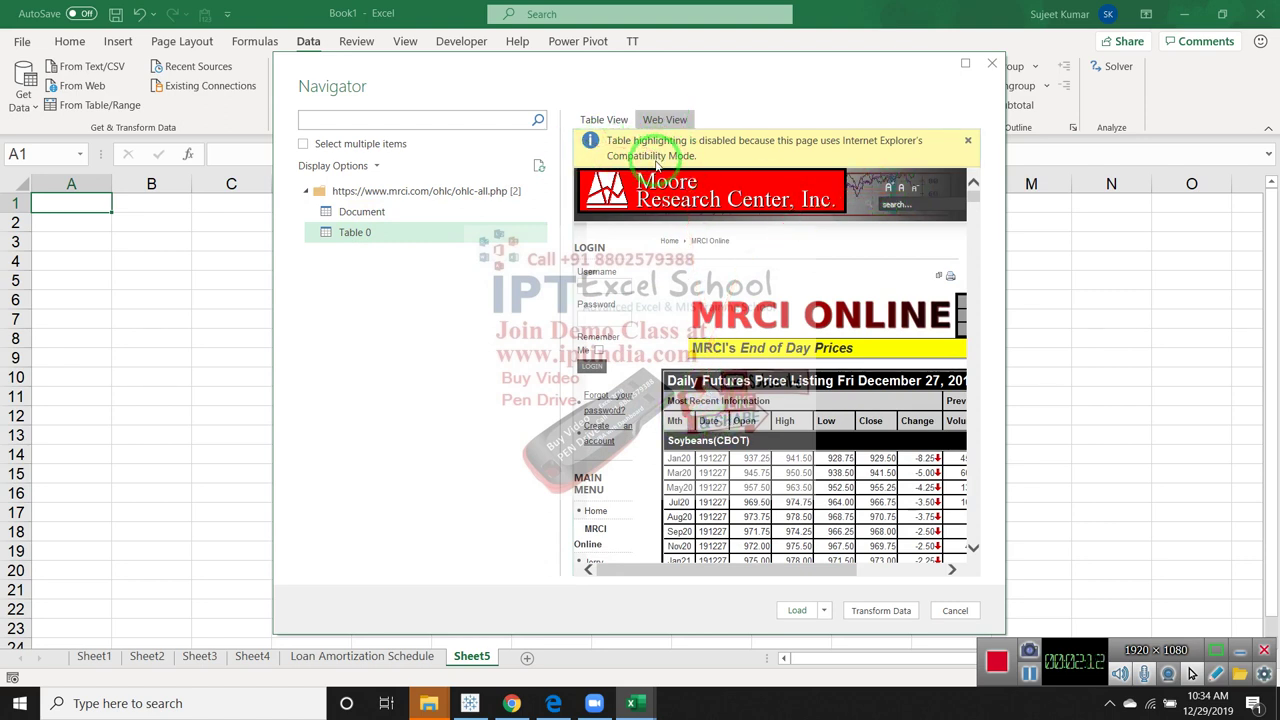
{"action": "left_click", "coordinate": [967, 140]}
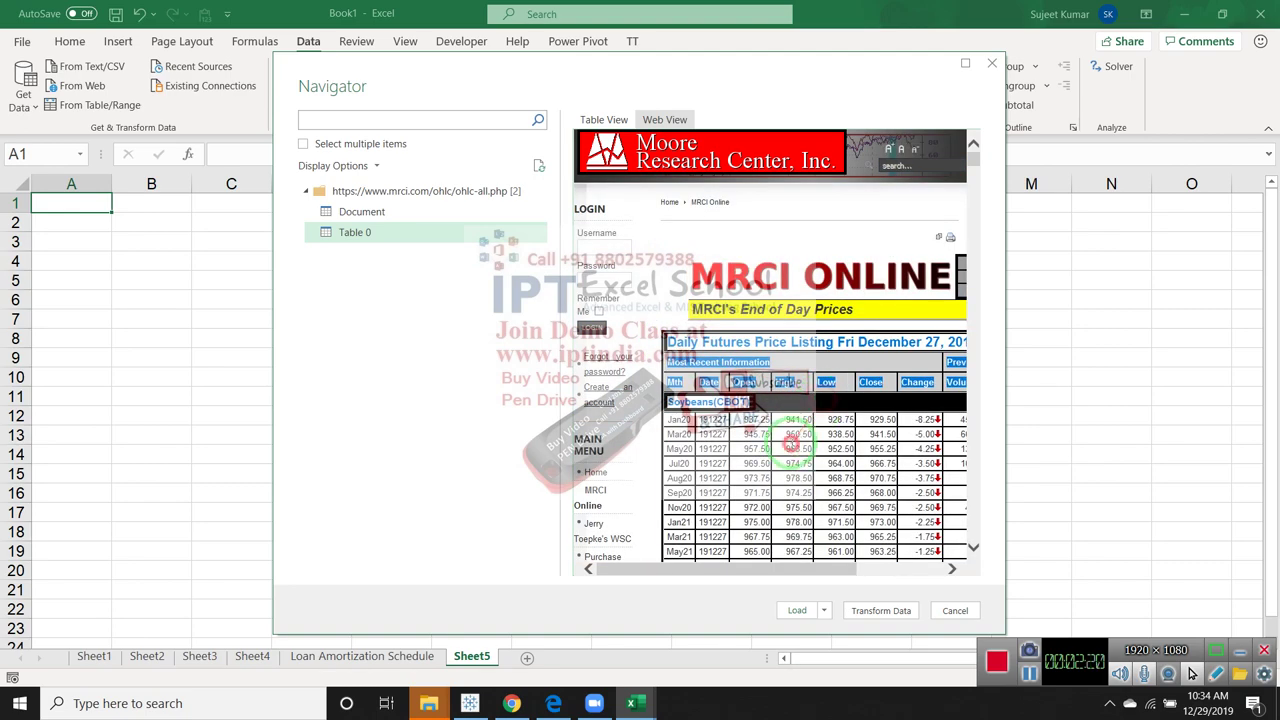
{"action": "scroll", "coordinate": [772, 450], "scroll_direction": "down", "scroll_amount": 3}
{"action": "scroll", "coordinate": [772, 450], "scroll_direction": "up", "scroll_amount": 3}
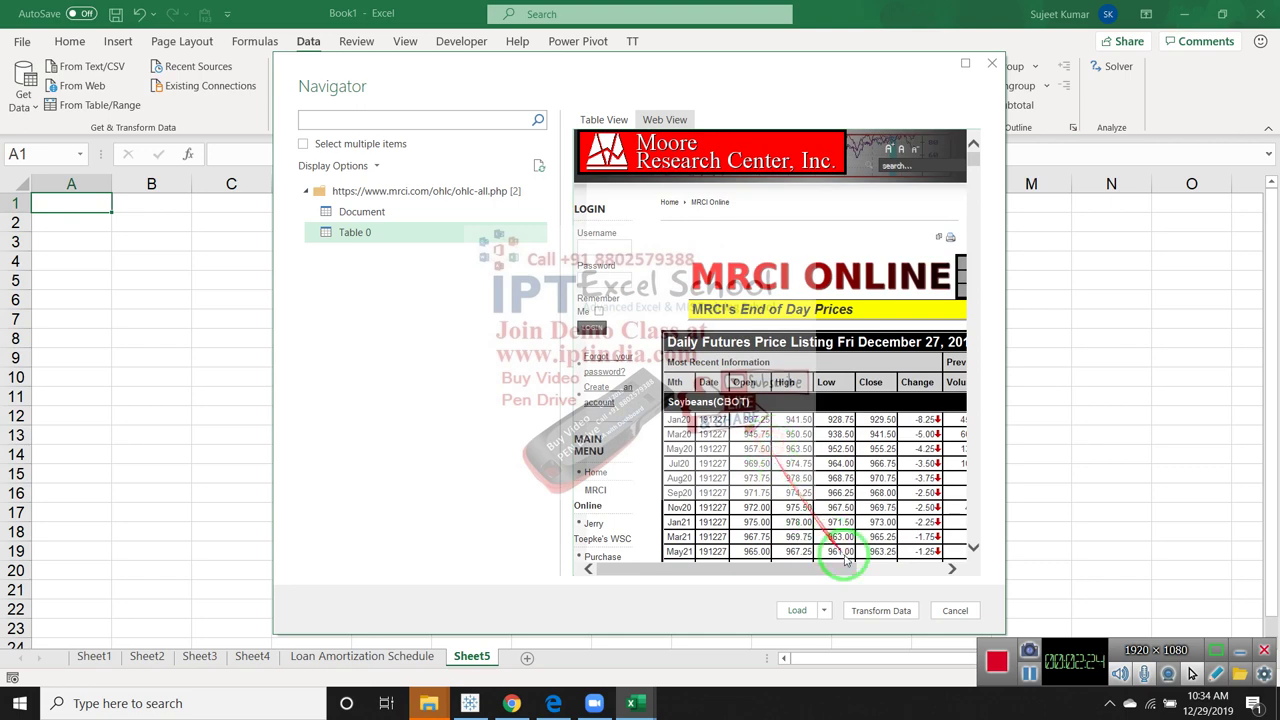
{"action": "left_click", "coordinate": [800, 611]}
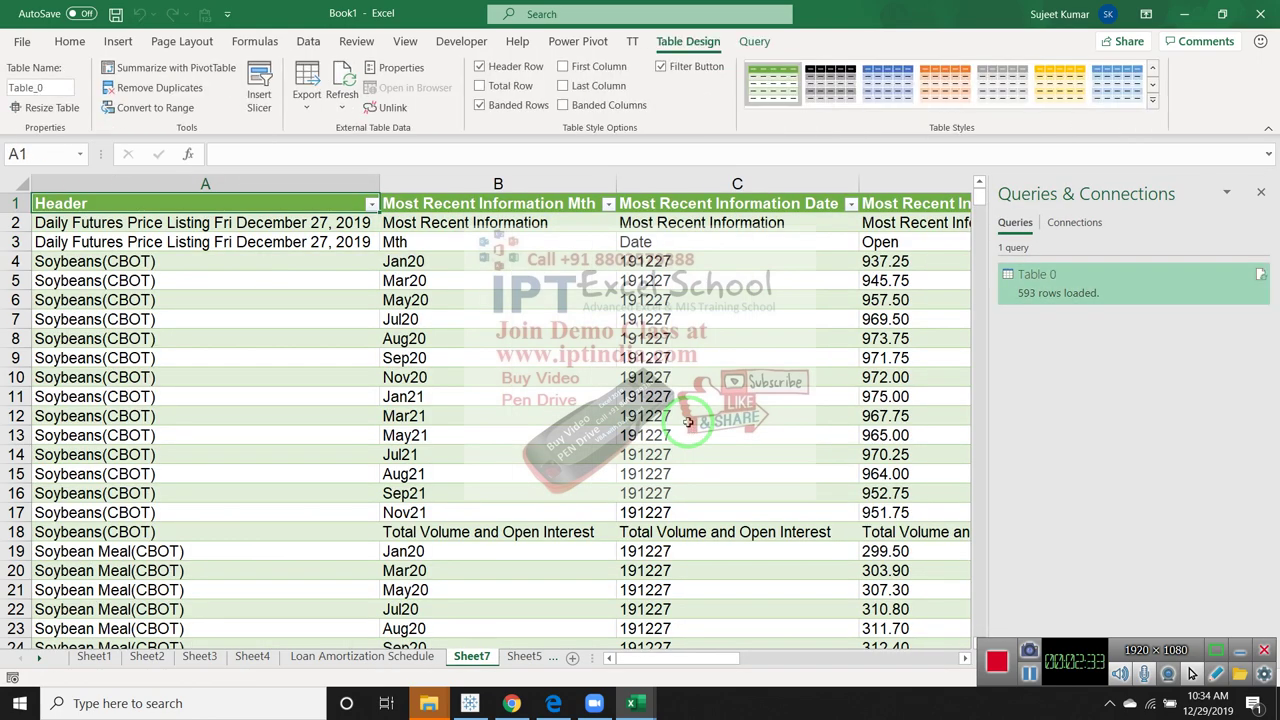
Inspect the loaded Sheet7 table, including a Total Volume and Open Interest row
{"action": "left_click", "coordinate": [645, 358]}
{"action": "scroll", "coordinate": [606, 402], "scroll_direction": "down", "scroll_amount": 1}
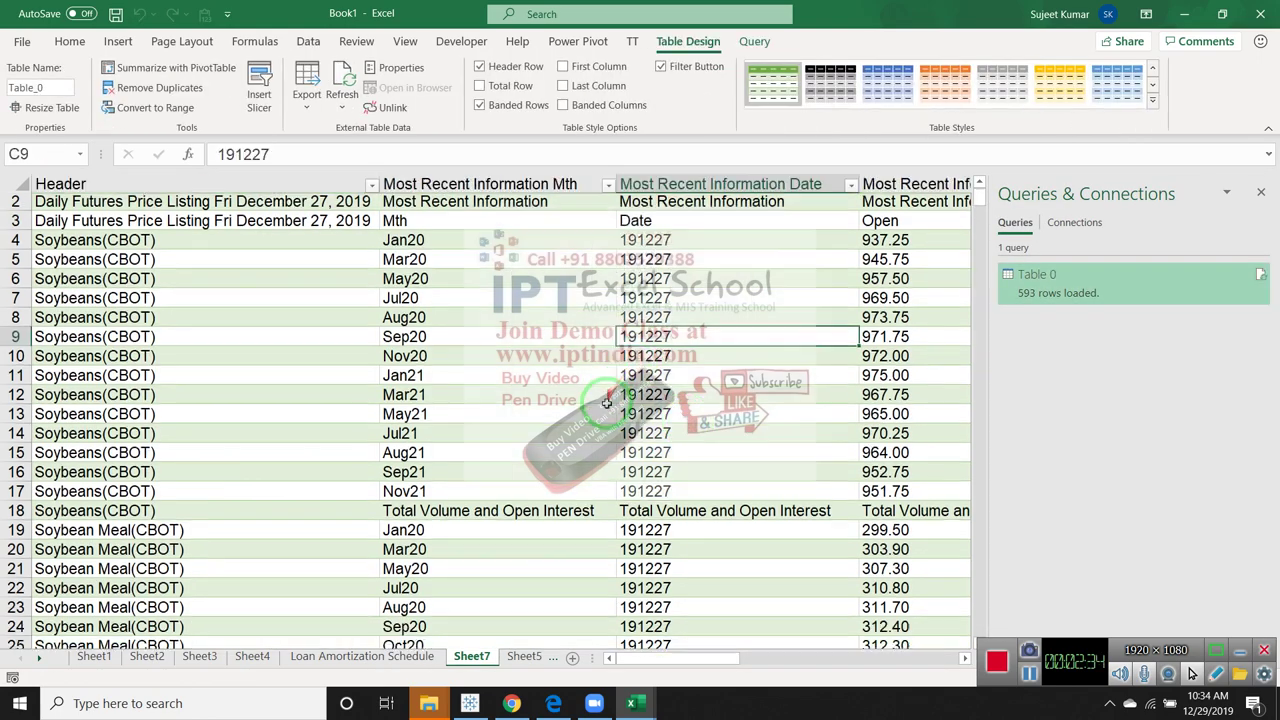
{"action": "scroll", "coordinate": [606, 402], "scroll_direction": "down", "scroll_amount": 6}
{"action": "scroll", "coordinate": [606, 402], "scroll_direction": "down", "scroll_amount": 3}
{"action": "scroll", "coordinate": [606, 402], "scroll_direction": "down", "scroll_amount": 4}
{"action": "scroll", "coordinate": [606, 402], "scroll_direction": "down", "scroll_amount": 3}
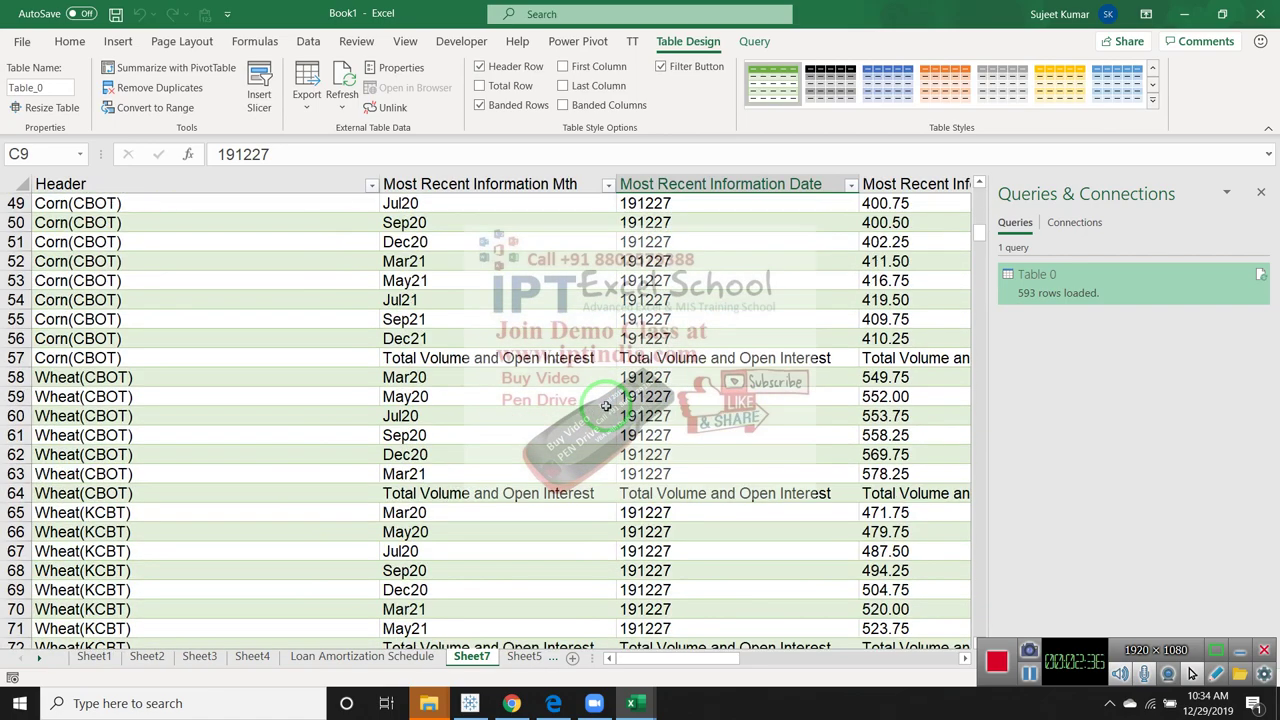
{"action": "left_click", "coordinate": [588, 494]}
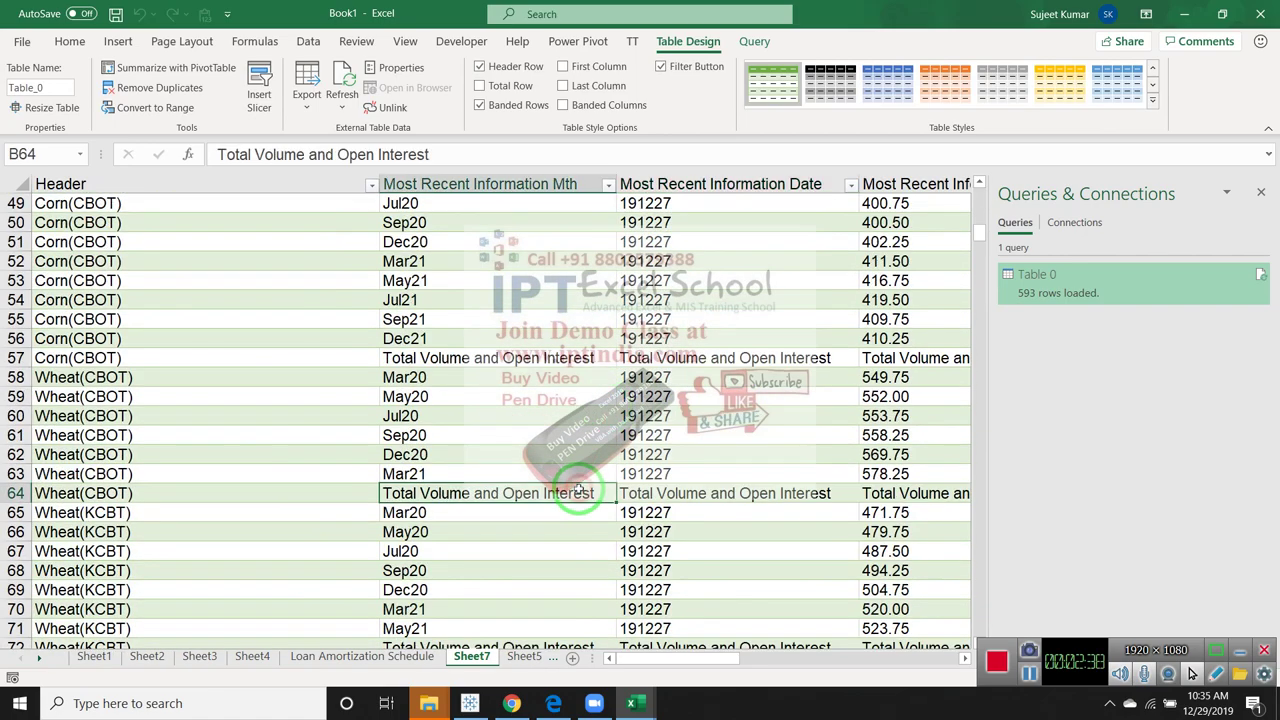
{"action": "scroll", "coordinate": [585, 508], "scroll_direction": "up", "scroll_amount": 2}
{"action": "scroll", "coordinate": [585, 508], "scroll_direction": "up", "scroll_amount": 4}
{"action": "scroll", "coordinate": [585, 506], "scroll_direction": "up", "scroll_amount": 1}
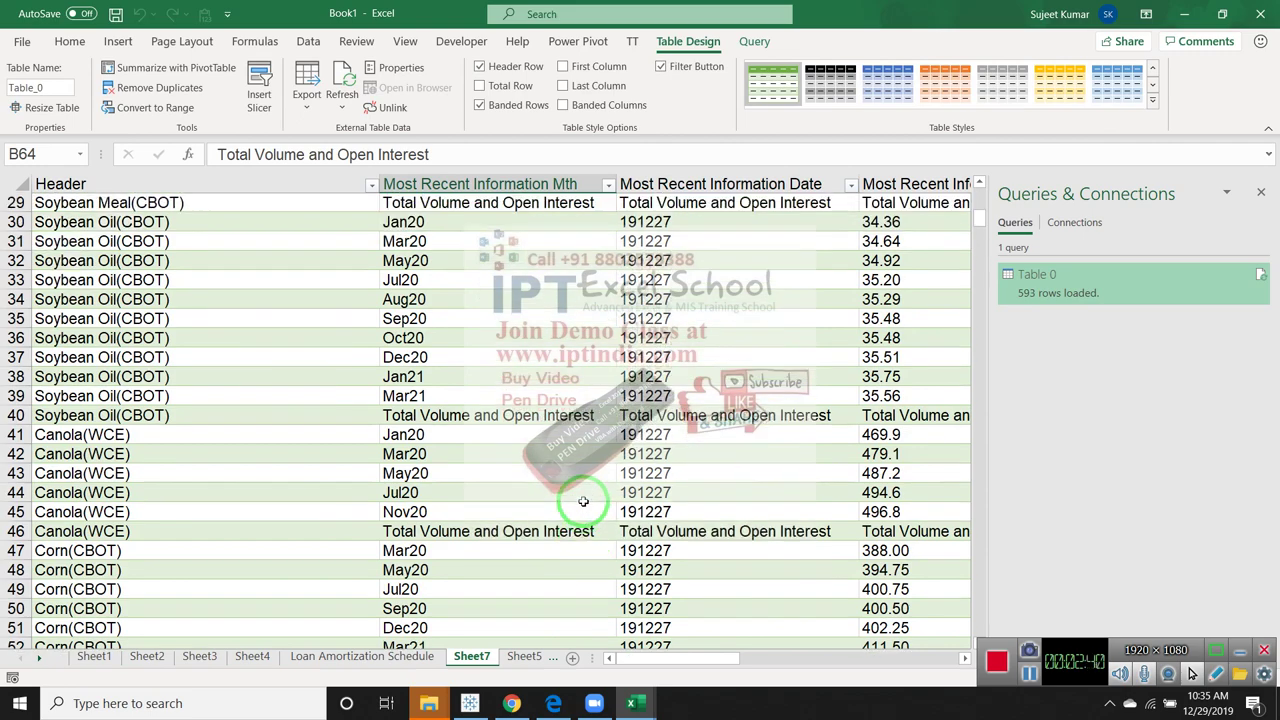
{"action": "scroll", "coordinate": [584, 504], "scroll_direction": "up", "scroll_amount": 7}
{"action": "scroll", "coordinate": [583, 500], "scroll_direction": "up", "scroll_amount": 2}
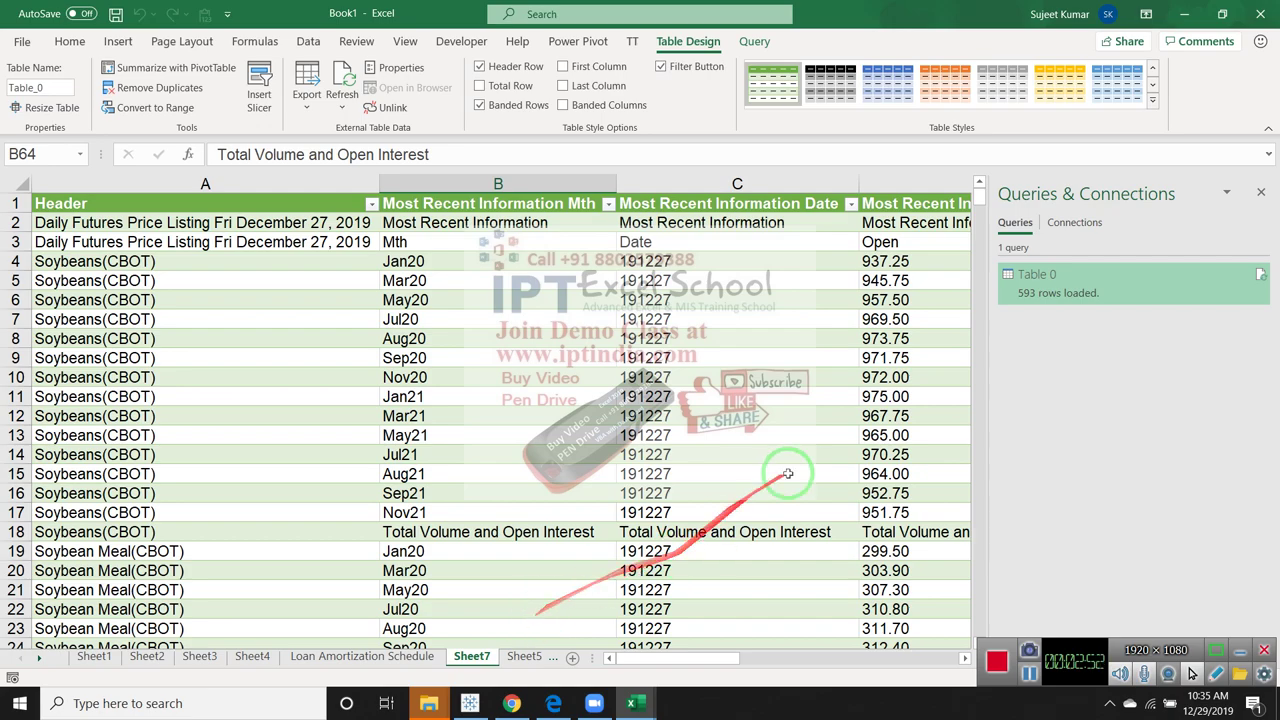
Scroll through the Table 0 query to confirm all 593 rows loaded
{"action": "scroll", "coordinate": [650, 400], "scroll_direction": "down", "scroll_amount": 5}
{"action": "scroll", "coordinate": [597, 362], "scroll_direction": "down", "scroll_amount": 4}
{"action": "scroll", "coordinate": [597, 362], "scroll_direction": "down", "scroll_amount": 5}
{"action": "scroll", "coordinate": [590, 380], "scroll_direction": "down", "scroll_amount": 13}
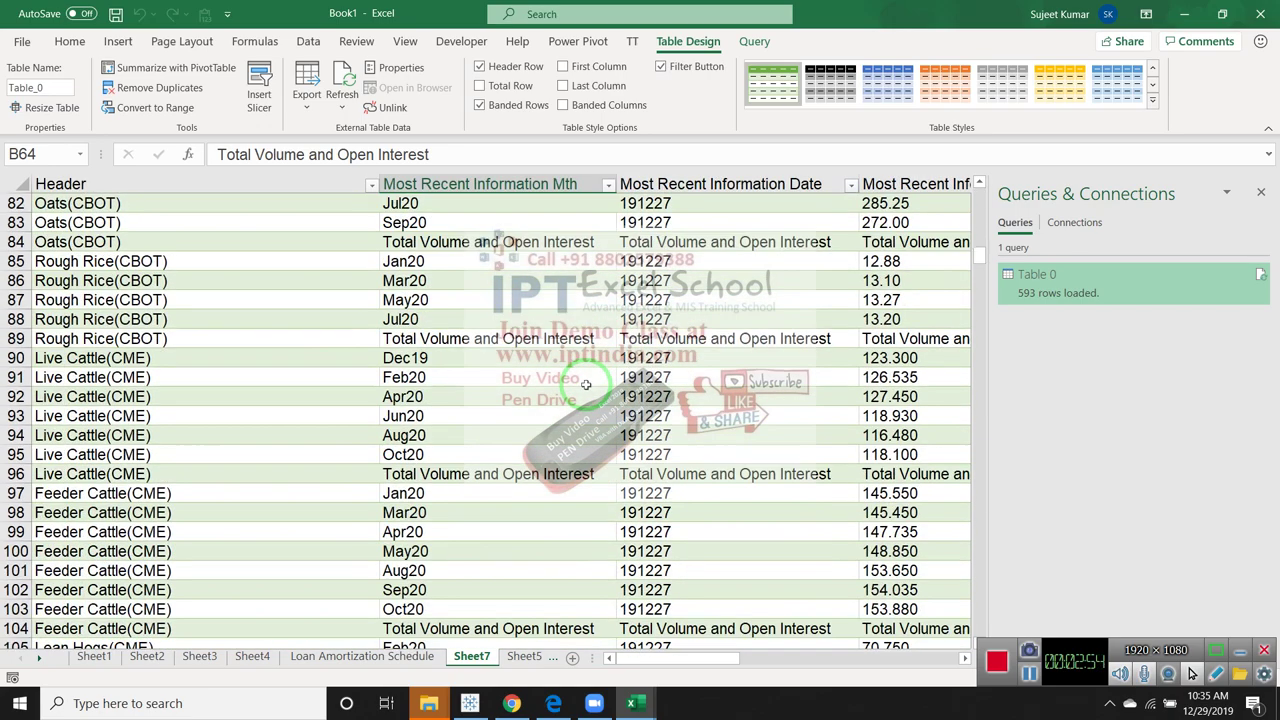
{"action": "scroll", "coordinate": [588, 383], "scroll_direction": "down", "scroll_amount": 5}
{"action": "scroll", "coordinate": [585, 385], "scroll_direction": "down", "scroll_amount": 10}
{"action": "scroll", "coordinate": [585, 385], "scroll_direction": "down", "scroll_amount": 7}
{"action": "scroll", "coordinate": [585, 385], "scroll_direction": "down", "scroll_amount": 7}
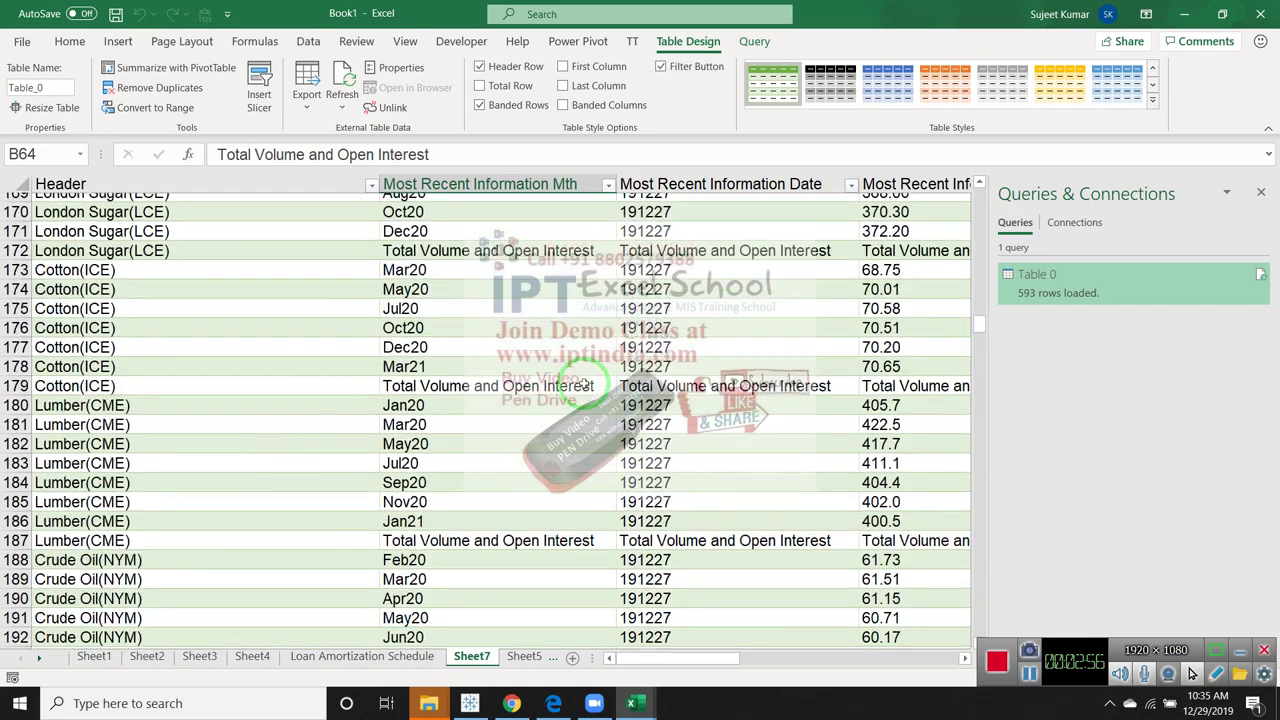
{"action": "scroll", "coordinate": [585, 384], "scroll_direction": "down", "scroll_amount": 15}
{"action": "scroll", "coordinate": [584, 383], "scroll_direction": "down", "scroll_amount": 7}
{"action": "scroll", "coordinate": [584, 383], "scroll_direction": "down", "scroll_amount": 12}
{"action": "scroll", "coordinate": [583, 384], "scroll_direction": "down", "scroll_amount": 7}
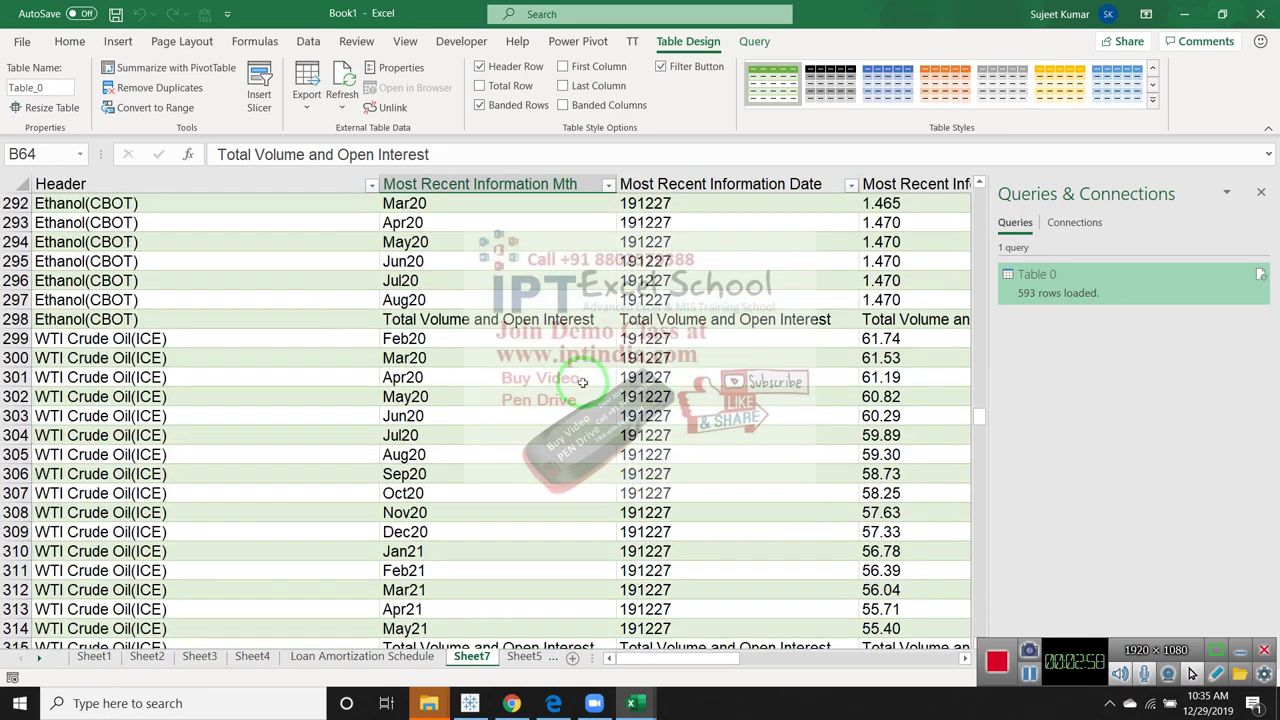
{"action": "scroll", "coordinate": [582, 384], "scroll_direction": "down", "scroll_amount": 14}
{"action": "scroll", "coordinate": [580, 385], "scroll_direction": "down", "scroll_amount": 8}
{"action": "scroll", "coordinate": [580, 385], "scroll_direction": "down", "scroll_amount": 14}
{"action": "scroll", "coordinate": [579, 385], "scroll_direction": "down", "scroll_amount": 7}
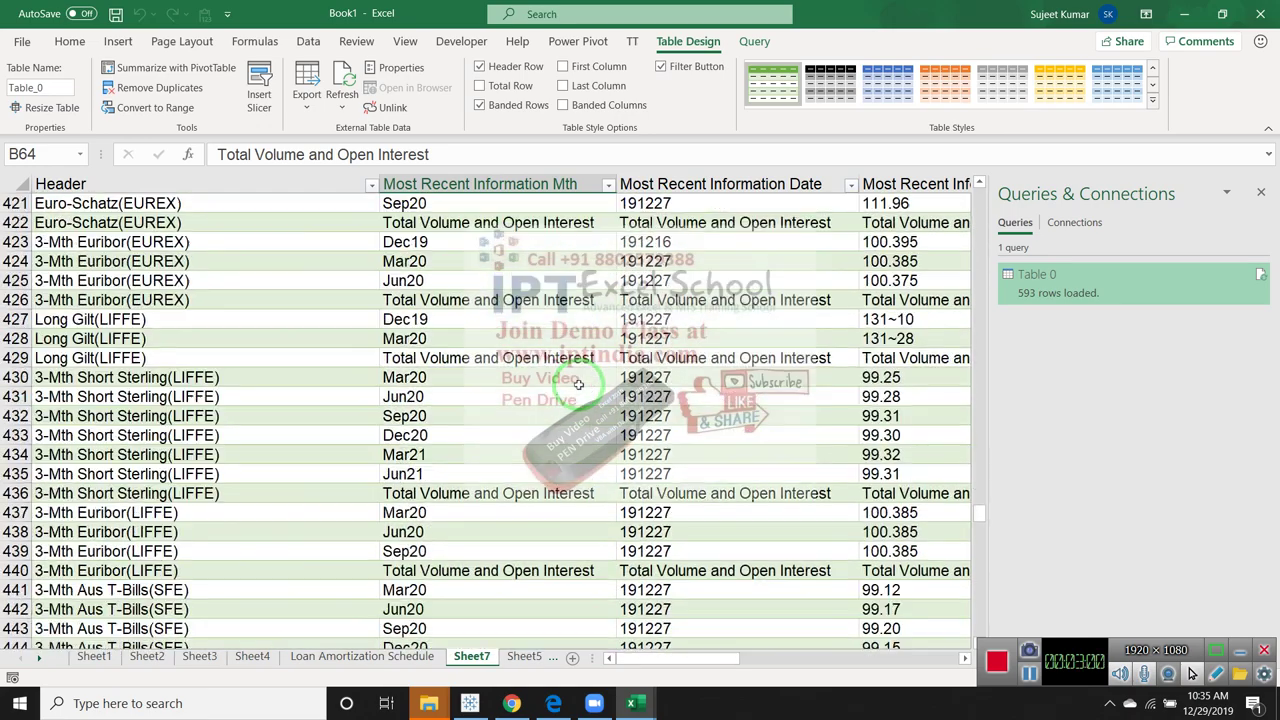
{"action": "scroll", "coordinate": [578, 385], "scroll_direction": "down", "scroll_amount": 7}
{"action": "scroll", "coordinate": [577, 385], "scroll_direction": "down", "scroll_amount": 8}
{"action": "scroll", "coordinate": [577, 385], "scroll_direction": "down", "scroll_amount": 7}
{"action": "scroll", "coordinate": [576, 385], "scroll_direction": "down", "scroll_amount": 14}
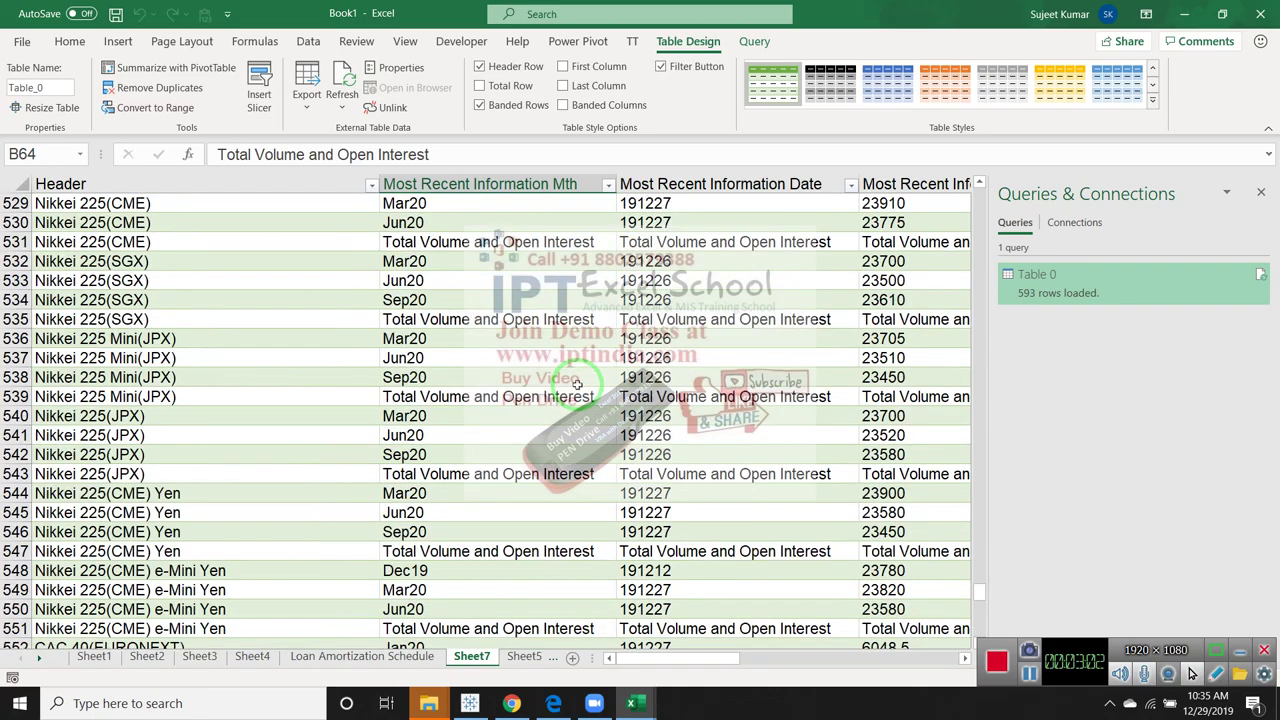
{"action": "scroll", "coordinate": [576, 385], "scroll_direction": "down", "scroll_amount": 7}
{"action": "scroll", "coordinate": [575, 385], "scroll_direction": "down", "scroll_amount": 7}
{"action": "scroll", "coordinate": [575, 385], "scroll_direction": "down", "scroll_amount": 8}
{"action": "scroll", "coordinate": [575, 385], "scroll_direction": "up", "scroll_amount": 6}
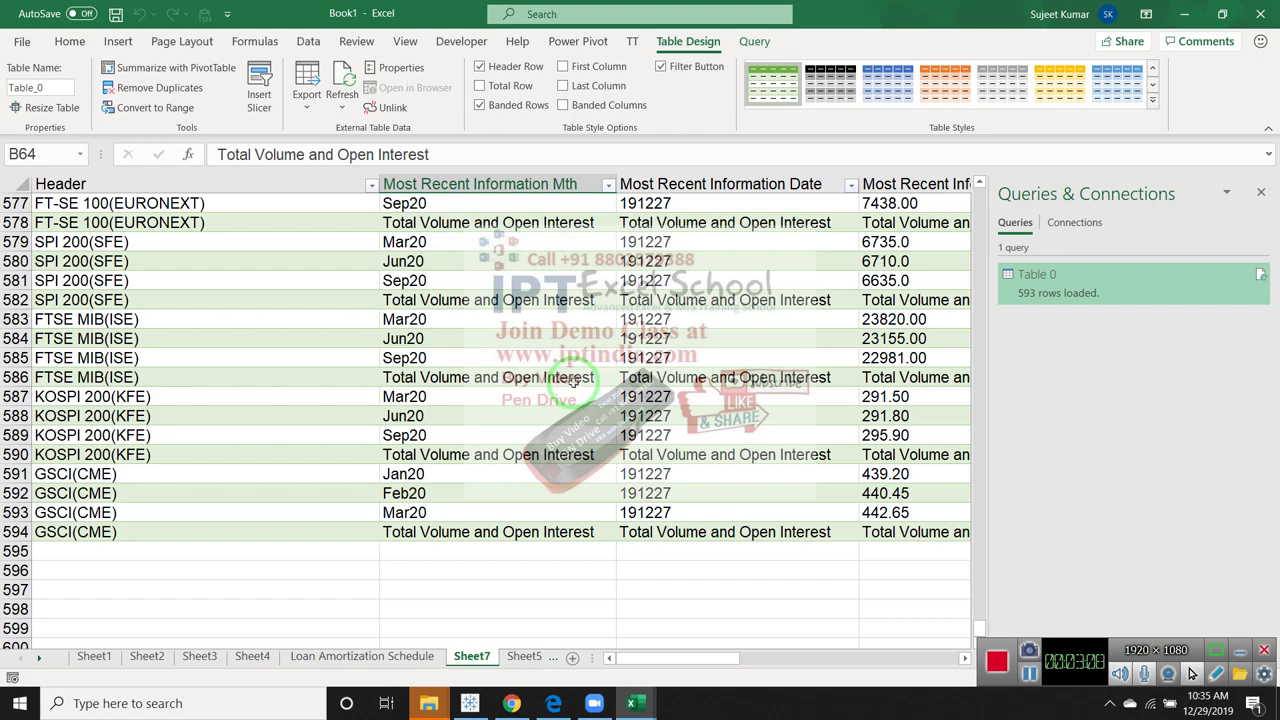
{"action": "scroll", "coordinate": [575, 383], "scroll_direction": "up", "scroll_amount": 5}
{"action": "scroll", "coordinate": [575, 383], "scroll_direction": "up", "scroll_amount": 4}
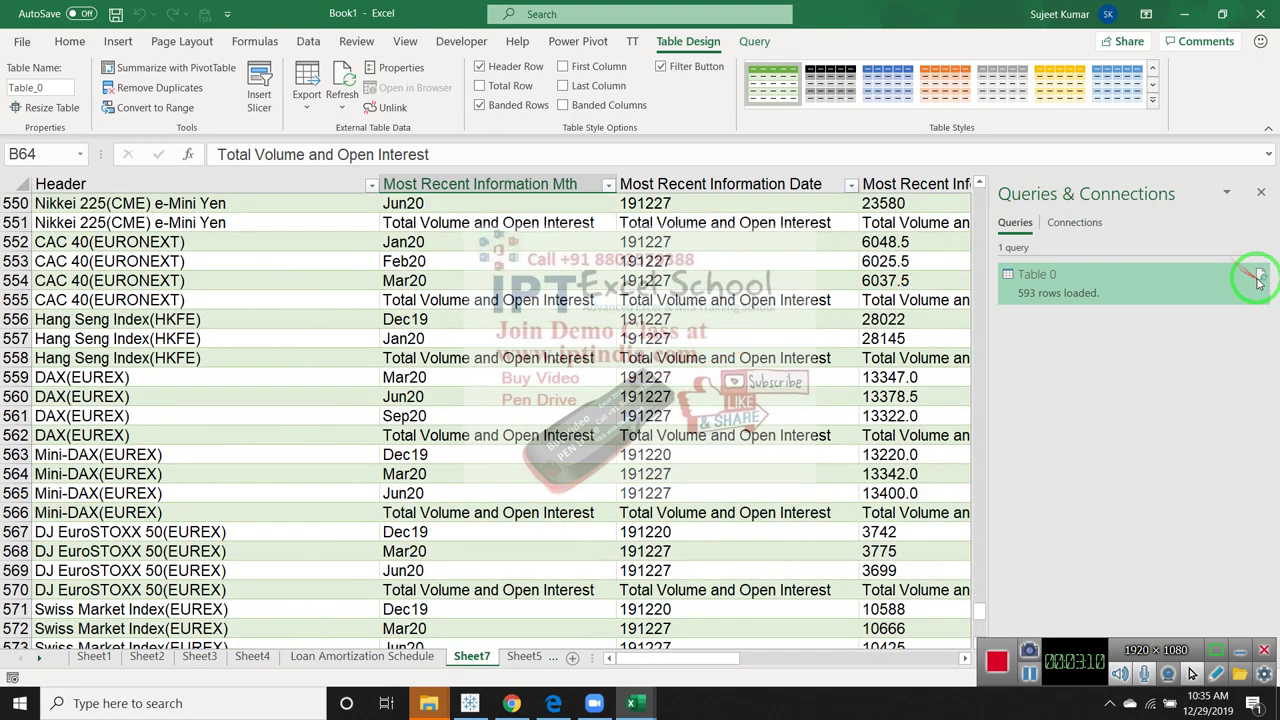
{"action": "mouse_move", "coordinate": [1260, 278]}
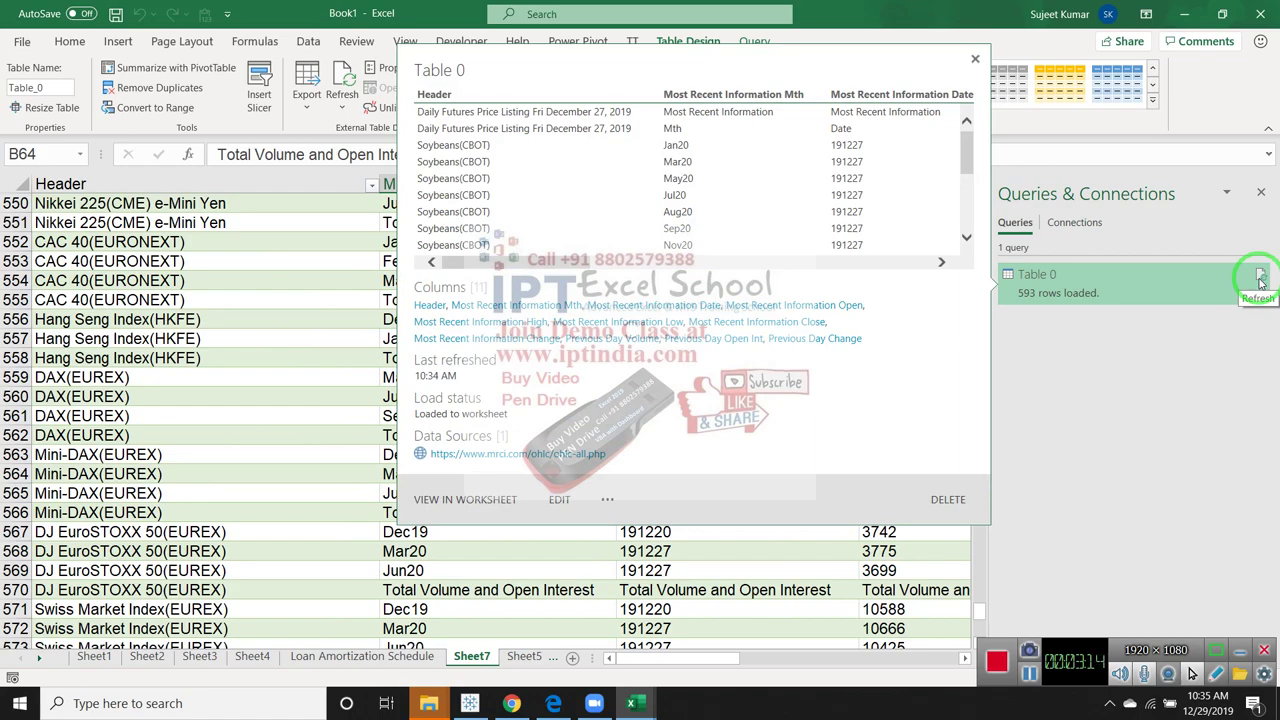
Close the query summary card and return to the top of Sheet7's table
{"action": "left_click", "coordinate": [68, 299]}
{"action": "scroll", "coordinate": [67, 297], "scroll_direction": "up", "scroll_amount": 5}
{"action": "scroll", "coordinate": [67, 297], "scroll_direction": "up", "scroll_amount": 8}
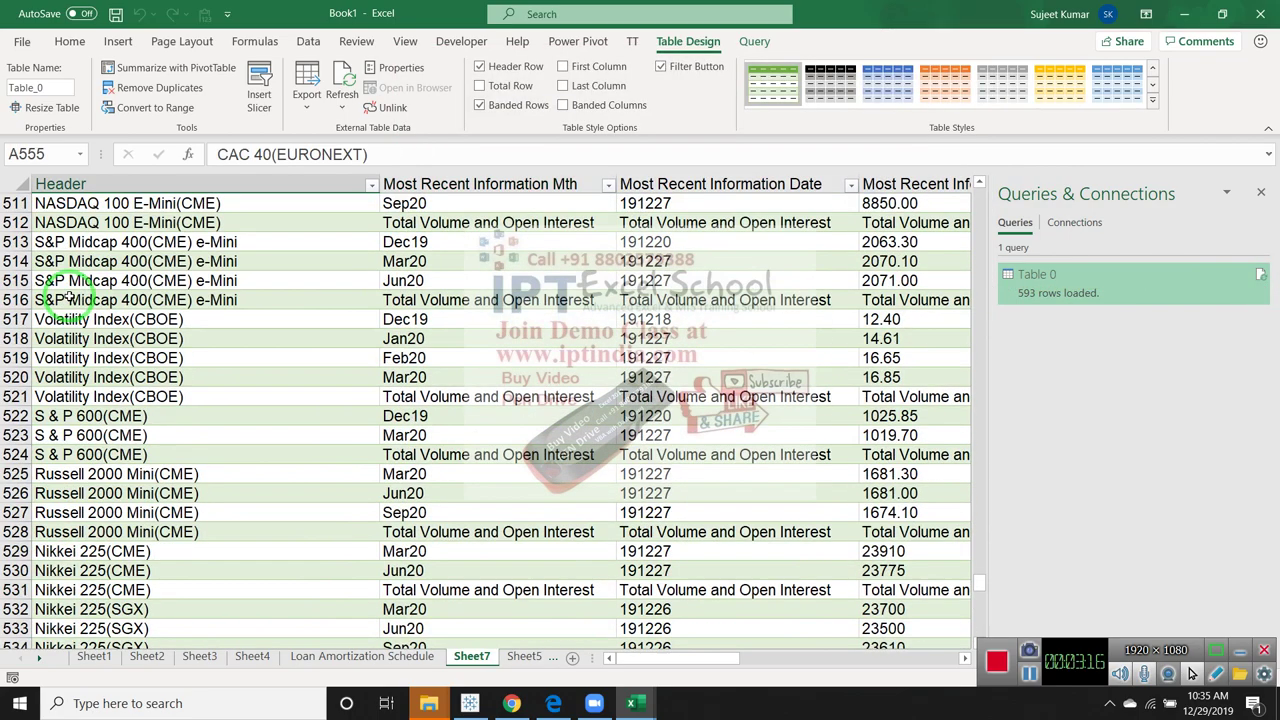
{"action": "scroll", "coordinate": [68, 299], "scroll_direction": "up", "scroll_amount": 8}
{"action": "scroll", "coordinate": [68, 299], "scroll_direction": "up", "scroll_amount": 8}
{"action": "scroll", "coordinate": [68, 299], "scroll_direction": "up", "scroll_amount": 16}
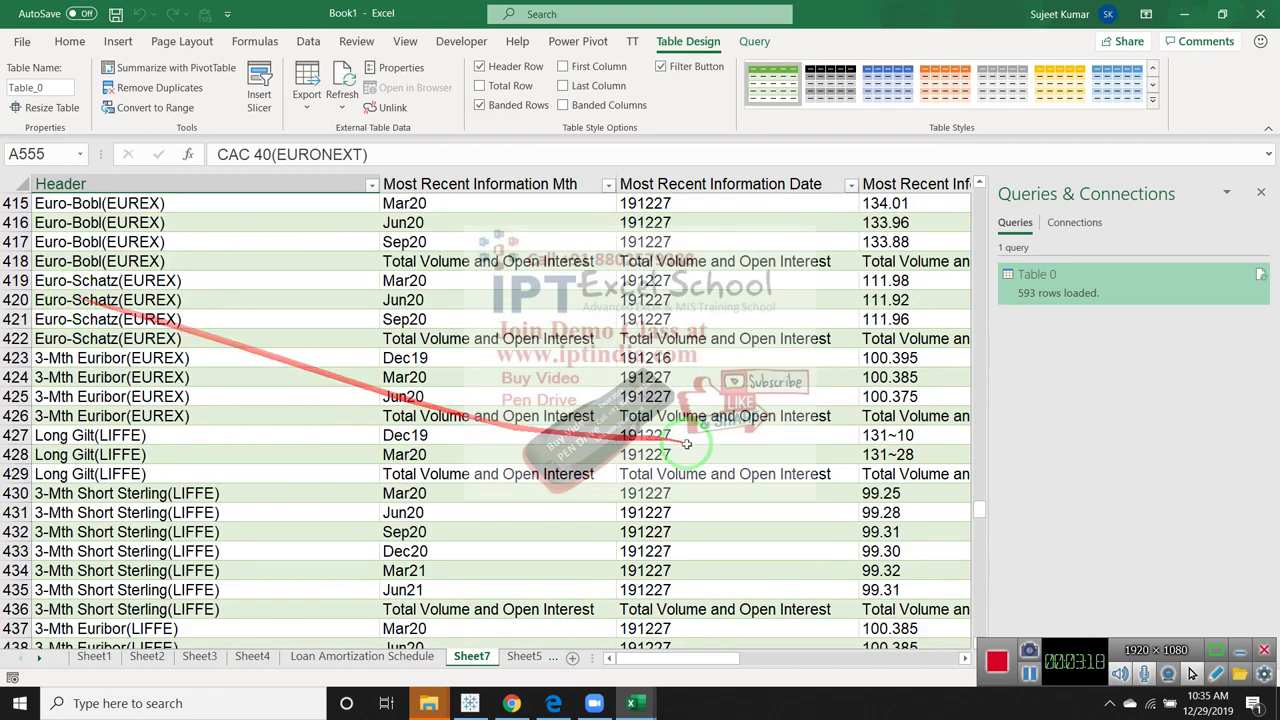
{"action": "left_click_drag", "start_coordinate": [977, 458], "coordinate": [972, 200]}
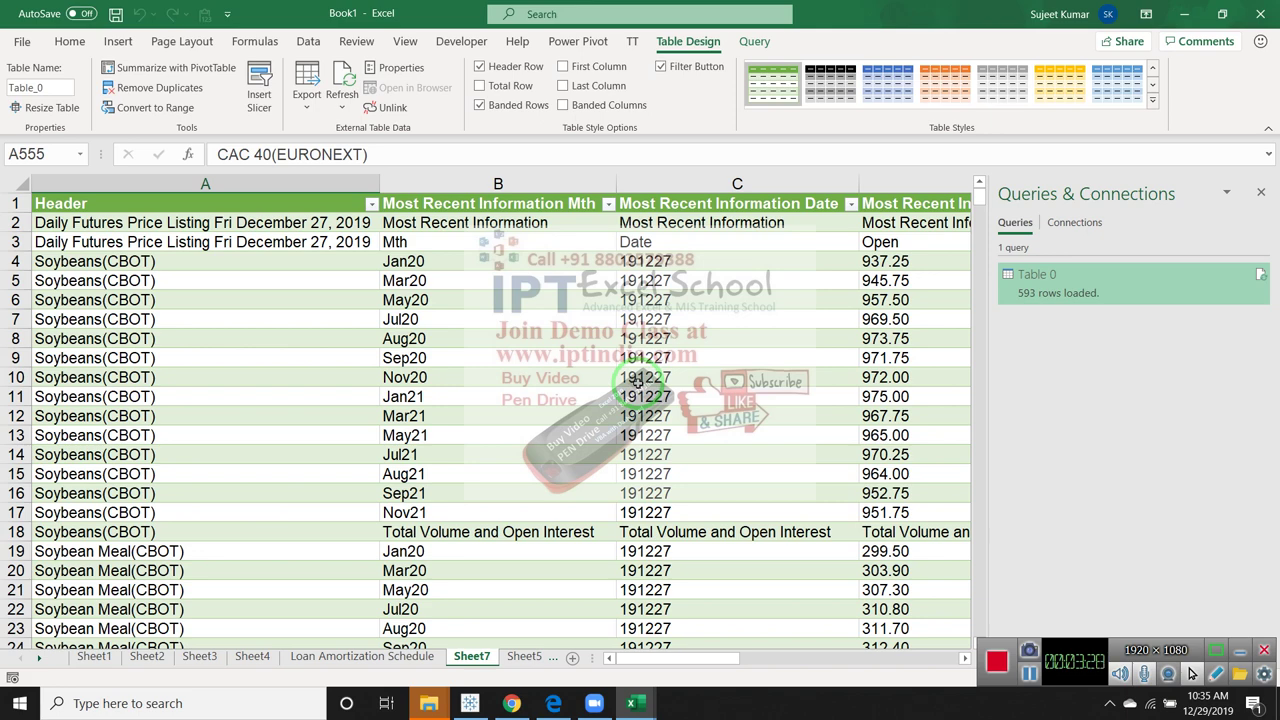
Minimise Excel with Win+D and refresh the Windows desktop
{"action": "key", "text": "super+d"}
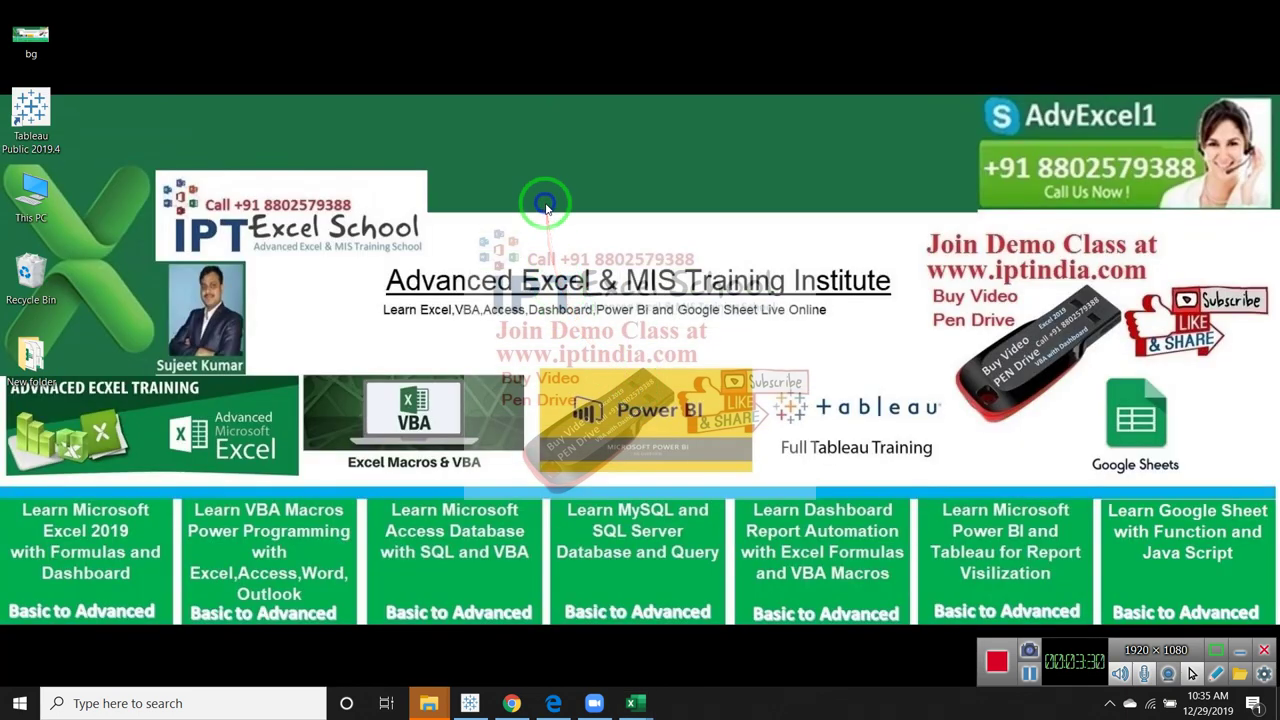
{"action": "right_click", "coordinate": [545, 204]}
{"action": "left_click", "coordinate": [597, 256]}
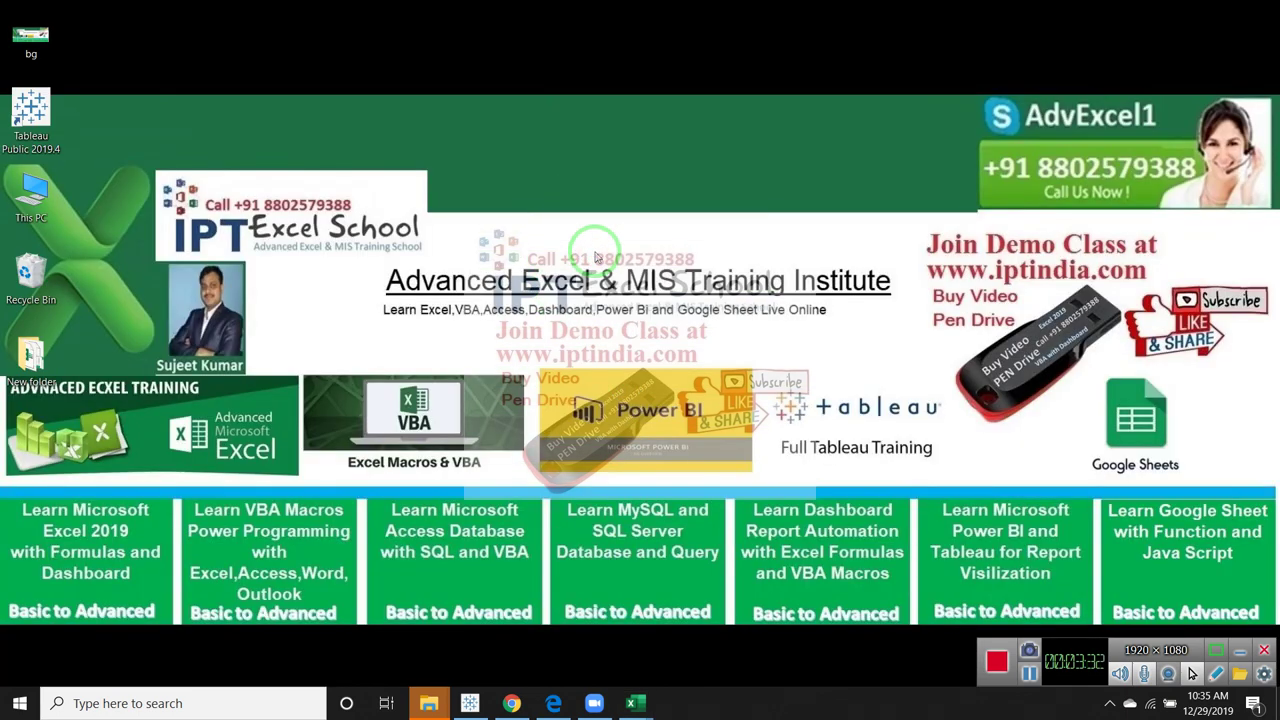